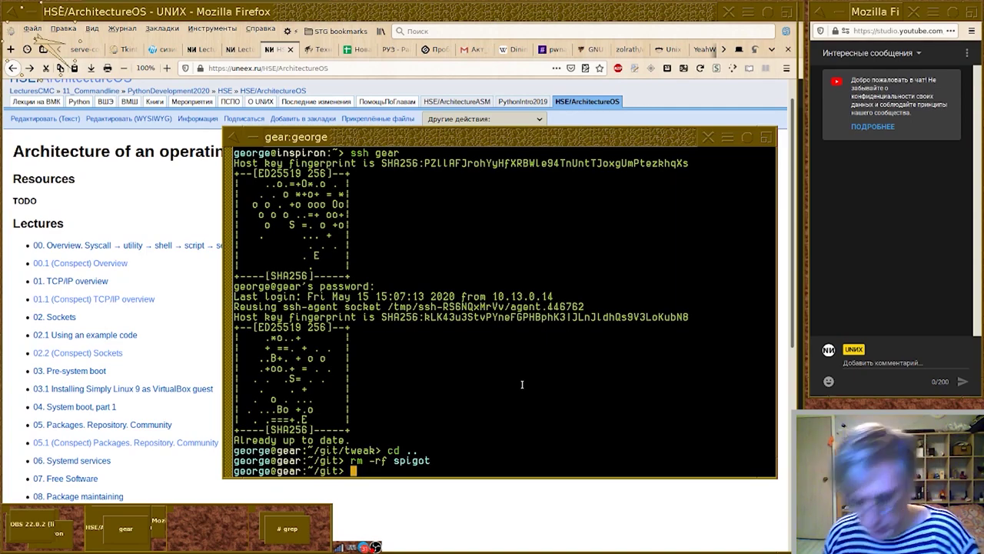
Switch the browser to the ALT tab group and open the main page of the ALT Linux Wiki.
click(458, 9)
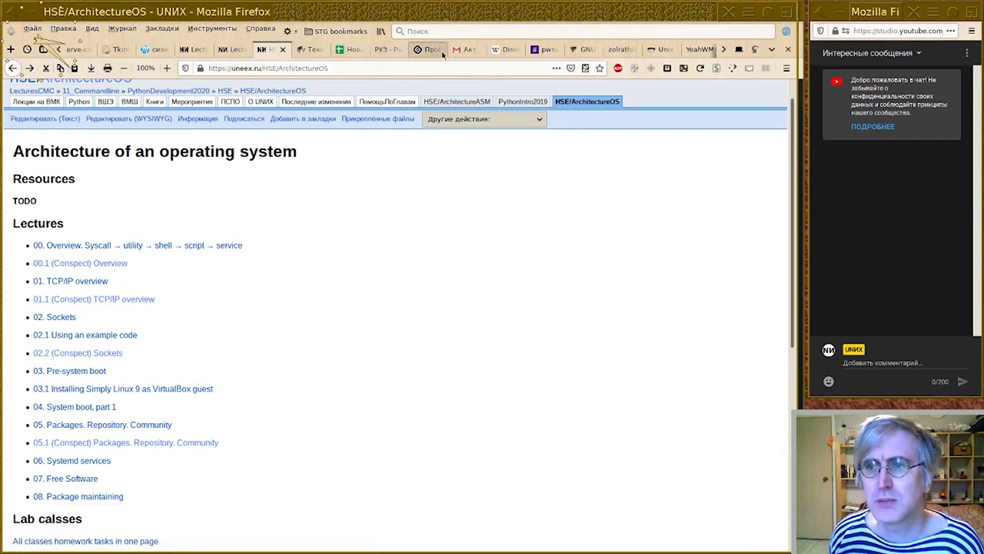
click(785, 30)
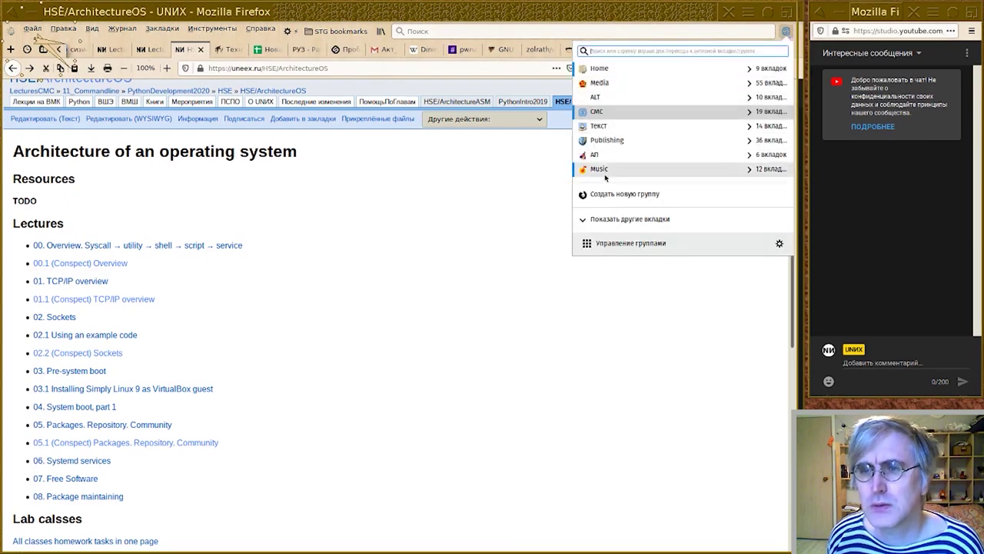
click(476, 283)
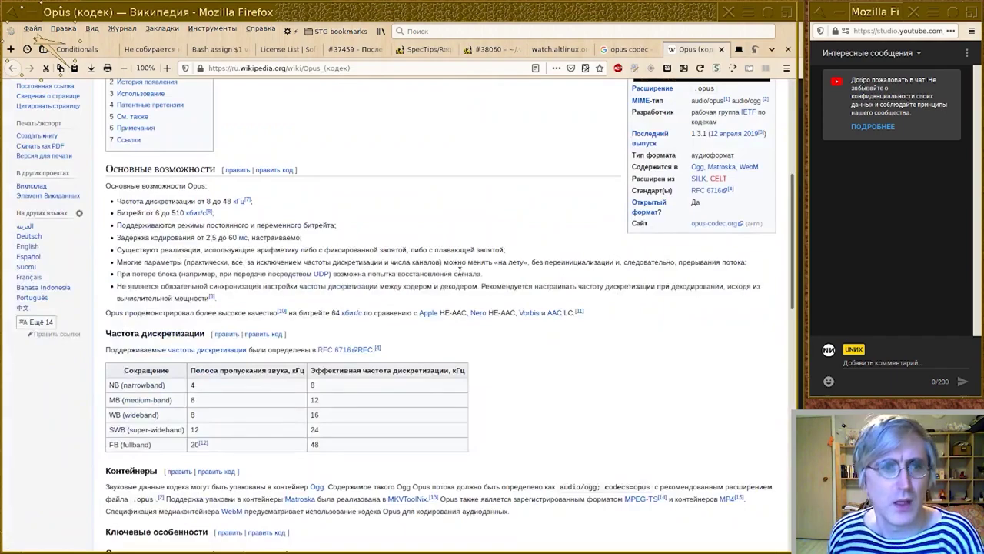
scroll(462, 273, up, 5)
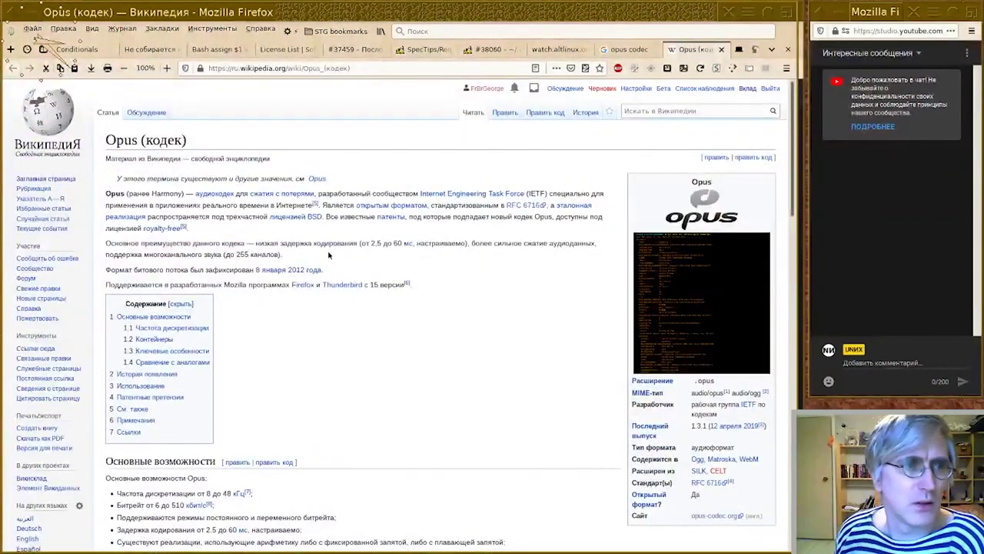
click(425, 50)
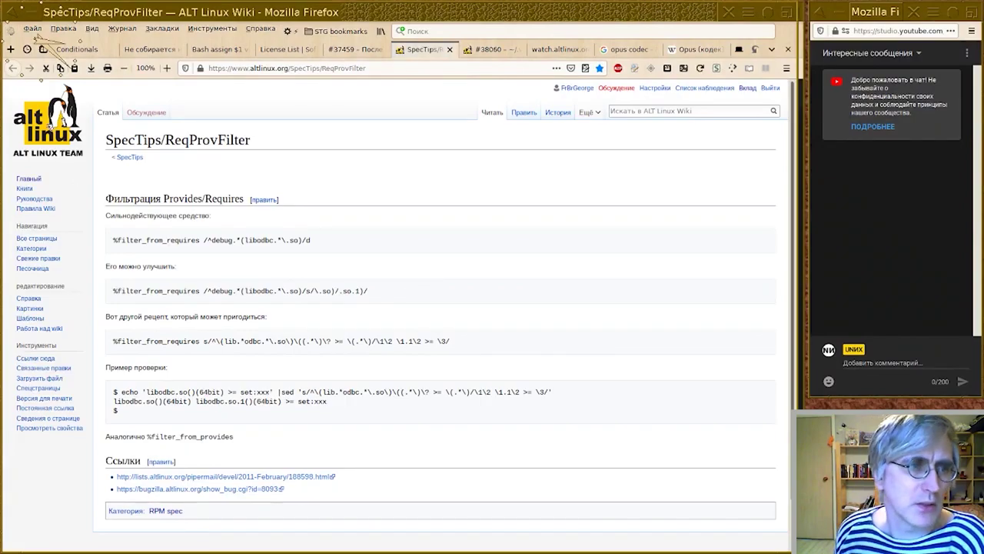
click(48, 119)
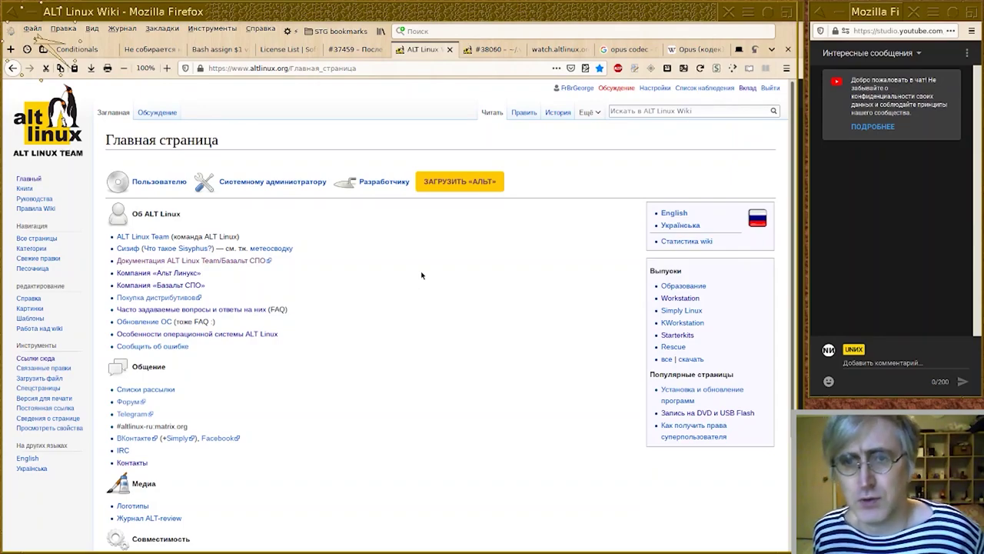
Open bug report 38060 in ALT Linux Bugzilla and examine its description, comments and header fields.
click(499, 54)
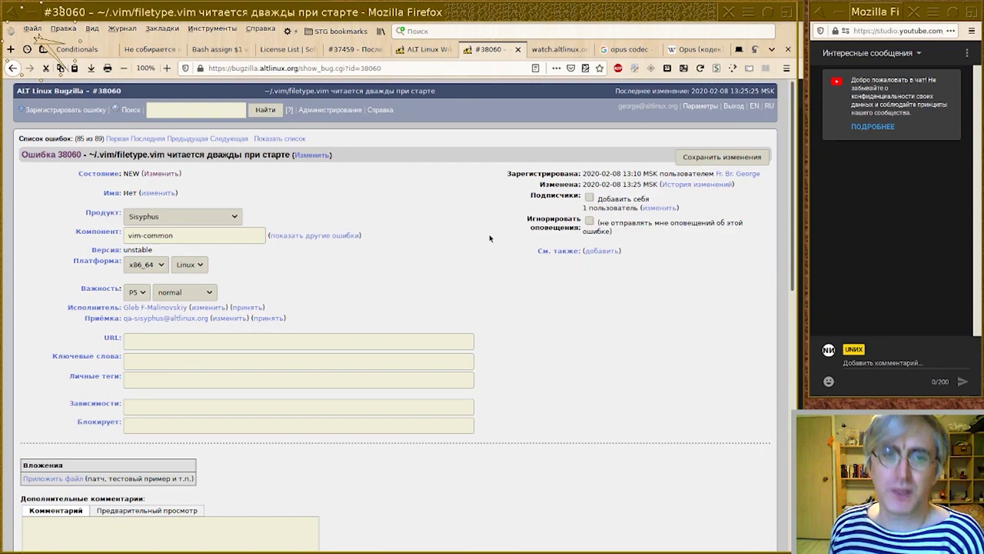
scroll(489, 238, down, 2)
scroll(557, 363, down, 8)
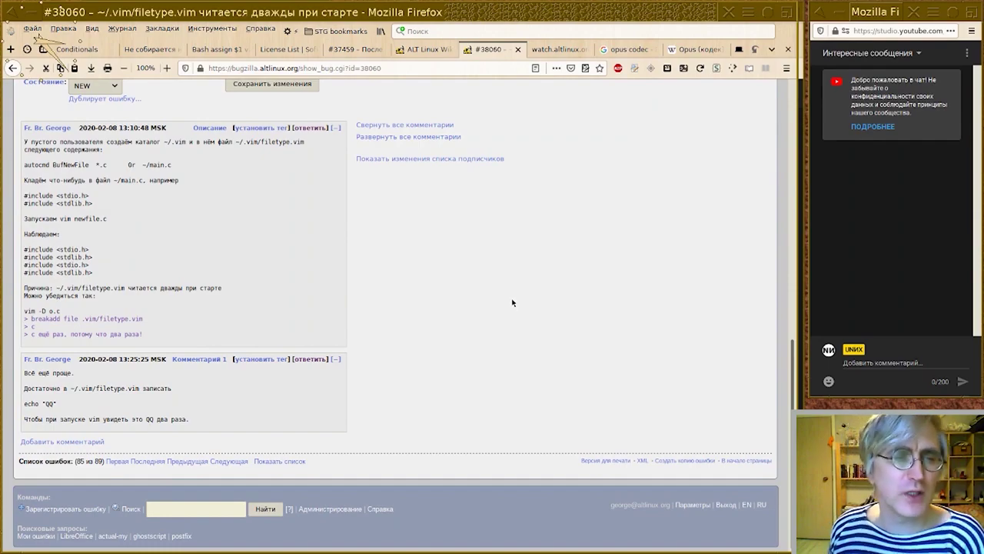
scroll(512, 302, up, 3)
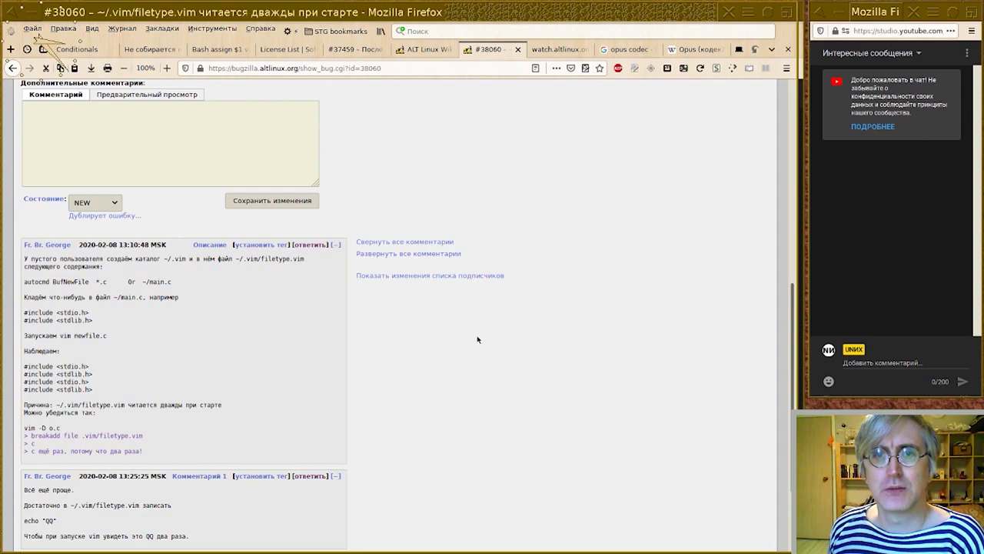
scroll(392, 322, up, 4)
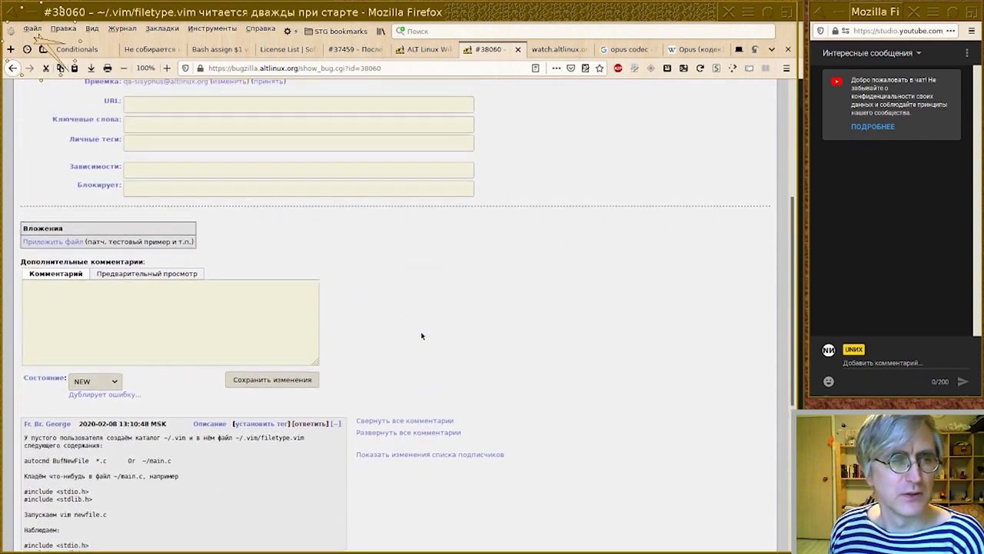
scroll(421, 335, up, 6)
drag(89, 119, 170, 128)
click(595, 346)
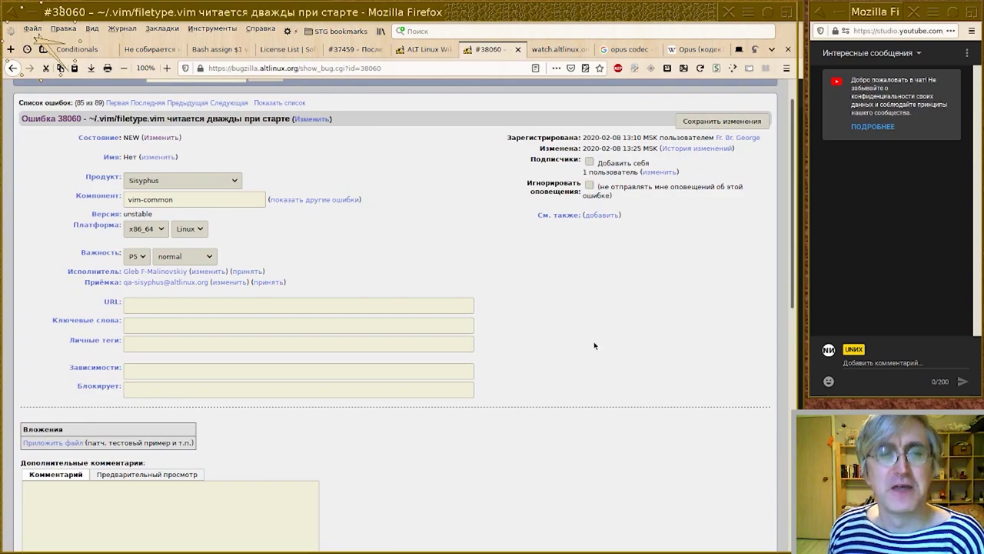
Examine the reproduction steps and follow-up comment about ~/.vim/filetype.vim, and return to the bug's header fields.
scroll(565, 347, down, 7)
scroll(562, 349, down, 6)
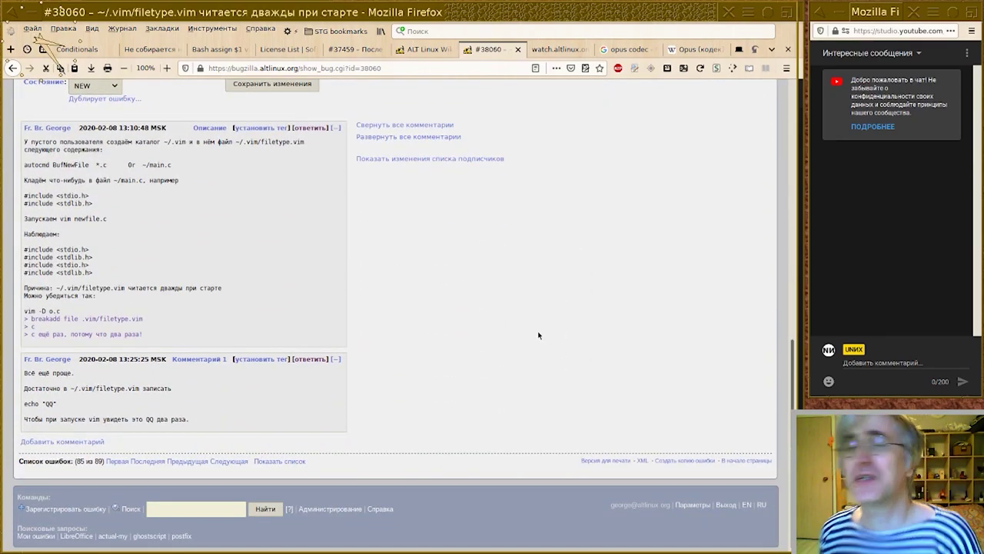
scroll(539, 335, up, 2)
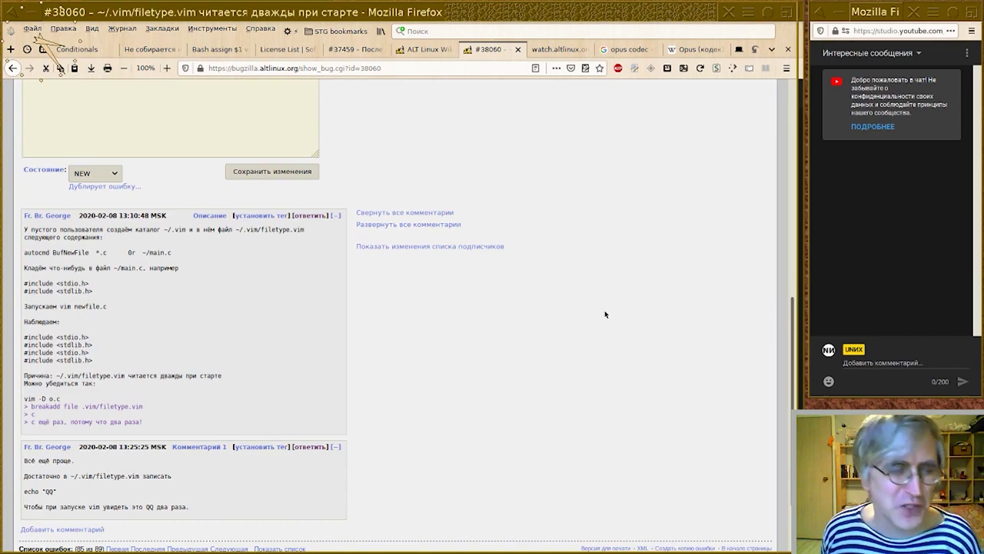
scroll(523, 342, down, 3)
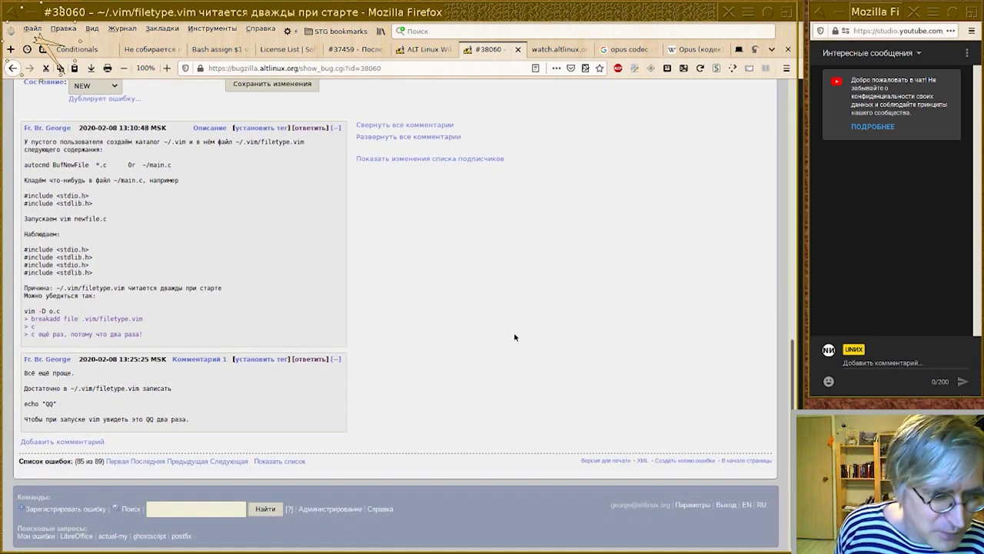
scroll(532, 344, up, 3)
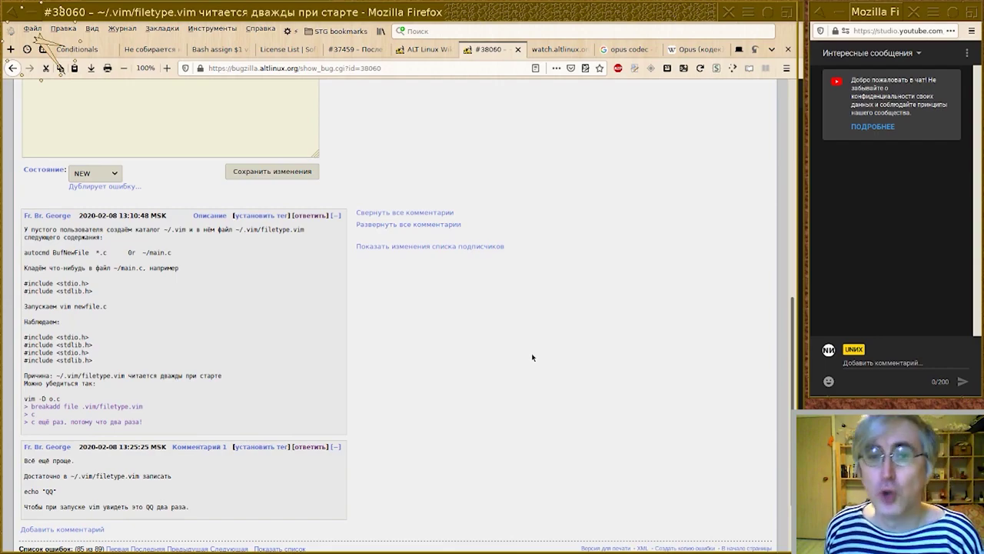
scroll(532, 357, up, 9)
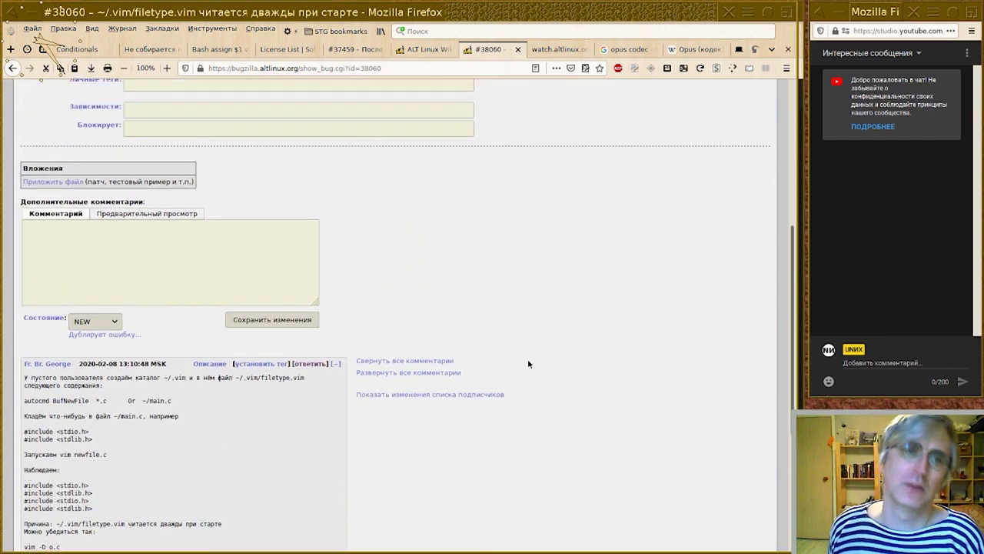
scroll(529, 367, up, 5)
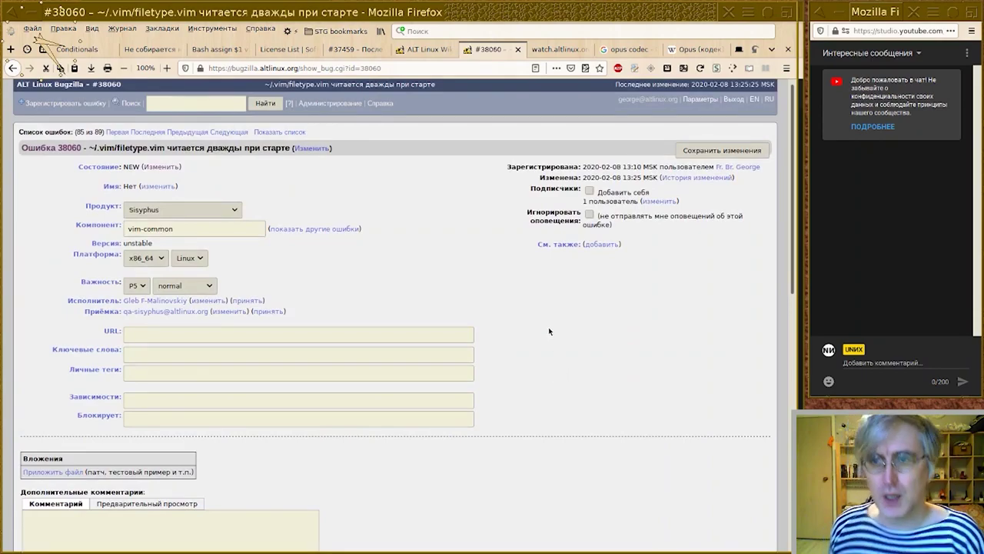
Examine the full list of products a bug can be assigned to, and close it without choosing another product.
click(234, 211)
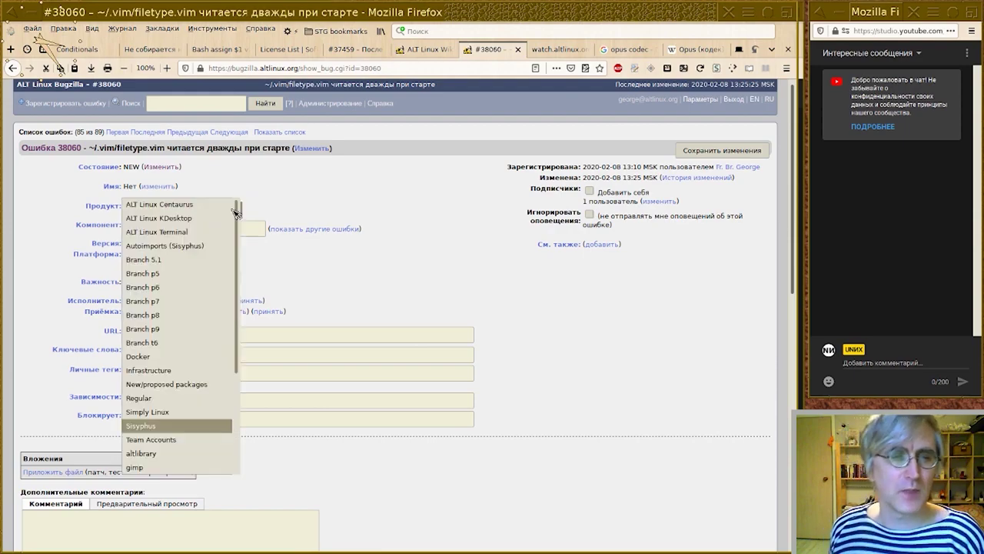
click(338, 181)
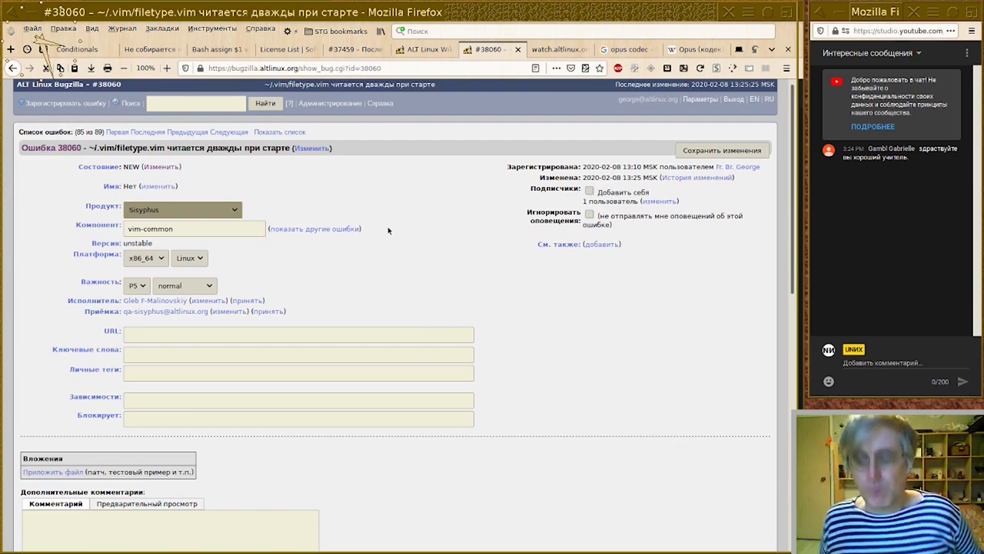
click(183, 209)
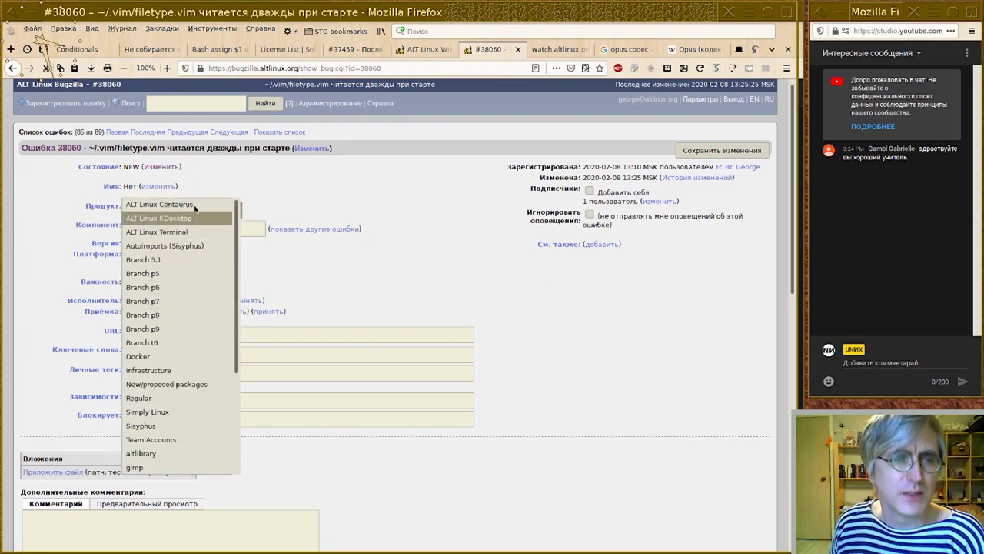
scroll(196, 331, down, 3)
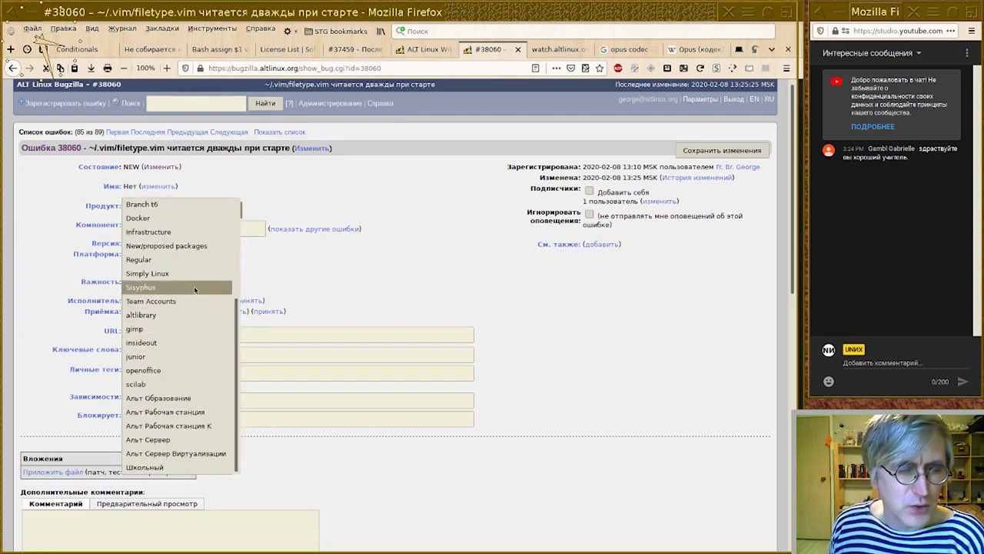
scroll(196, 284, up, 3)
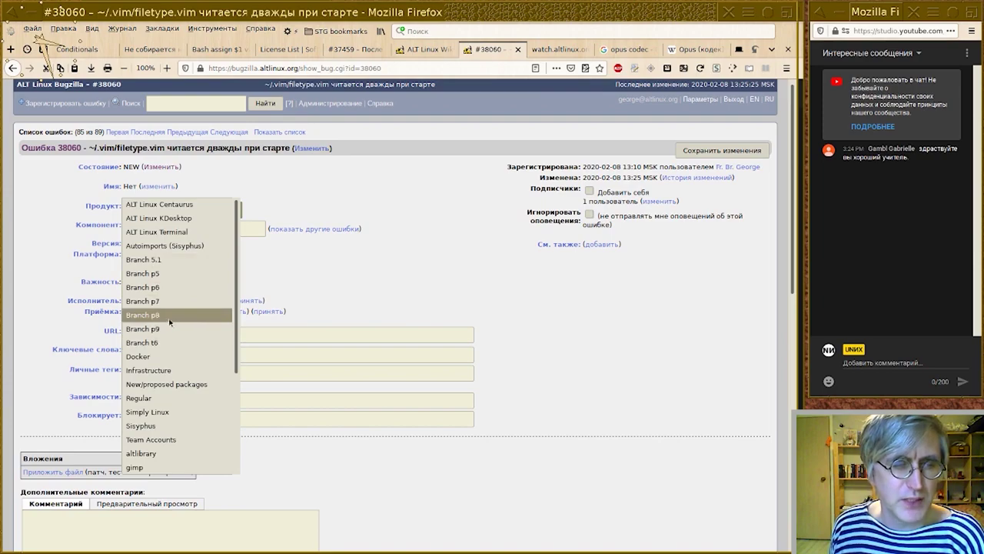
scroll(174, 315, down, 3)
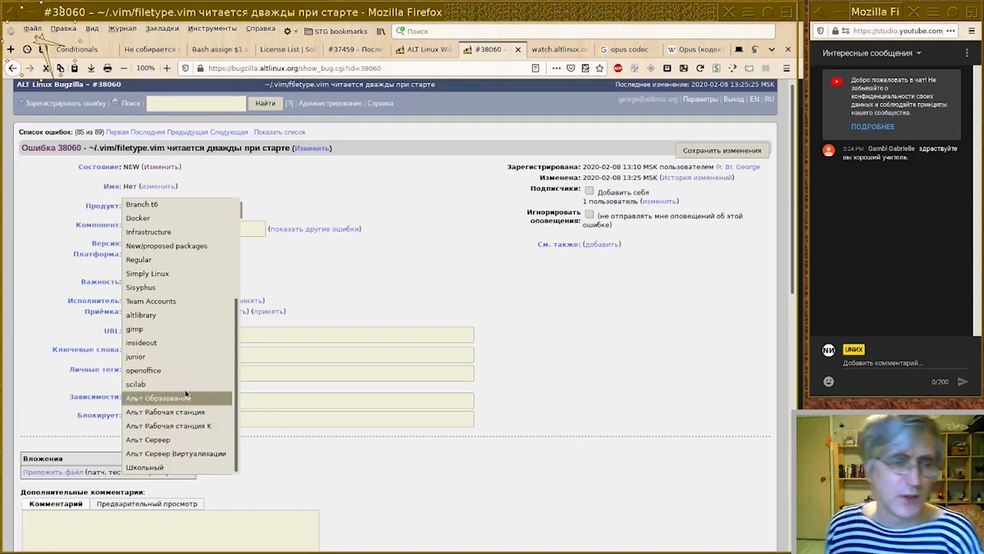
scroll(190, 353, up, 3)
scroll(190, 357, down, 3)
scroll(188, 357, up, 3)
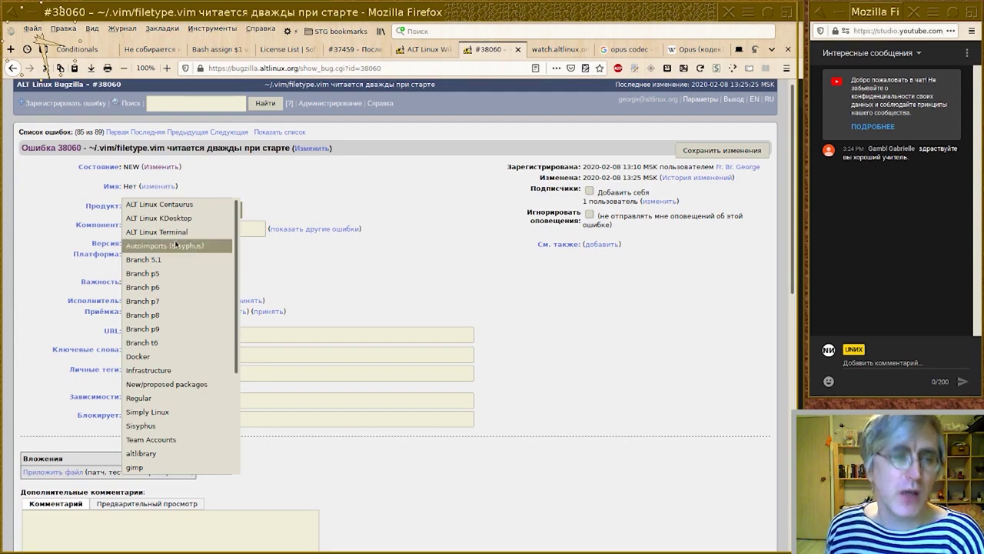
click(349, 262)
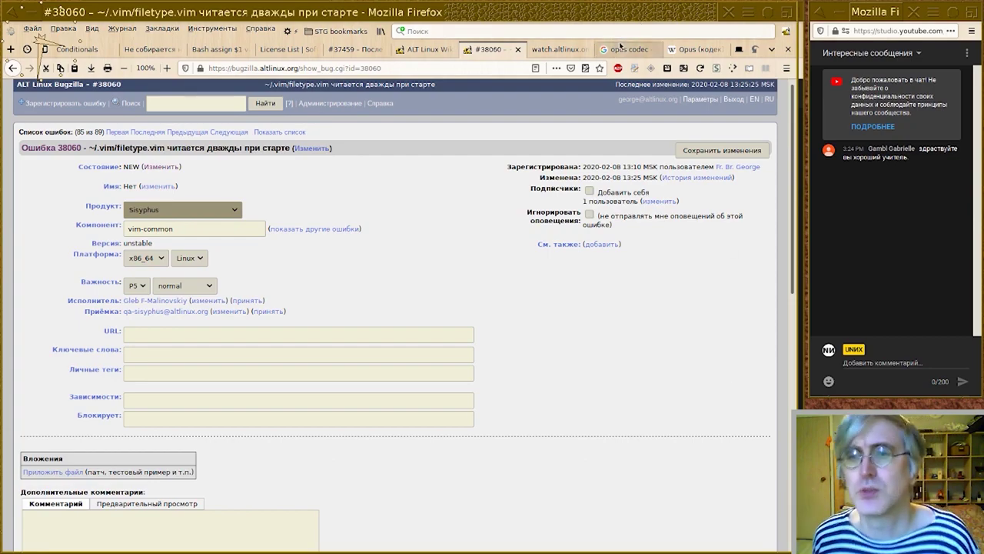
Load the Debian Wiki Packaging/Intro page in the opus codec search tab and go from there to the Debian home page.
click(627, 49)
click(442, 69)
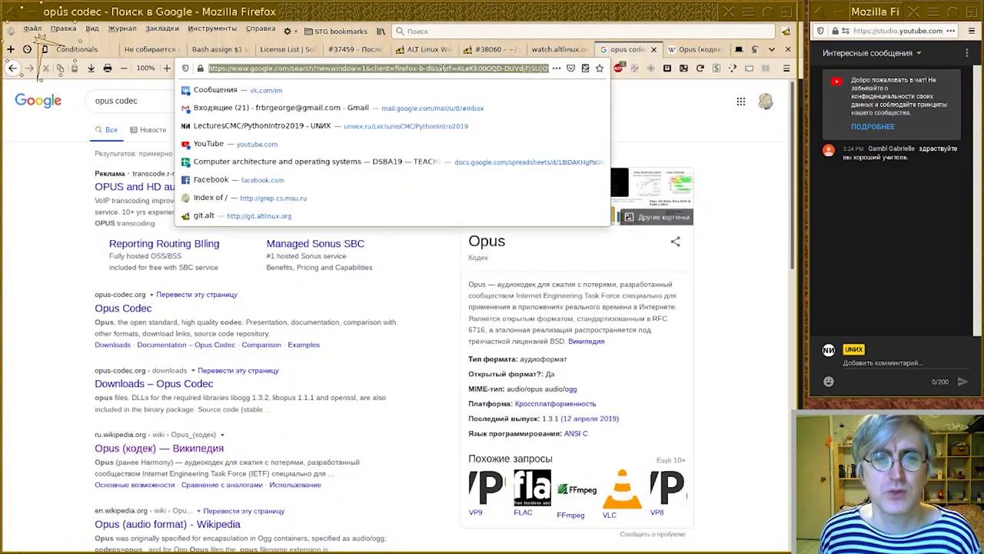
text(debian.)
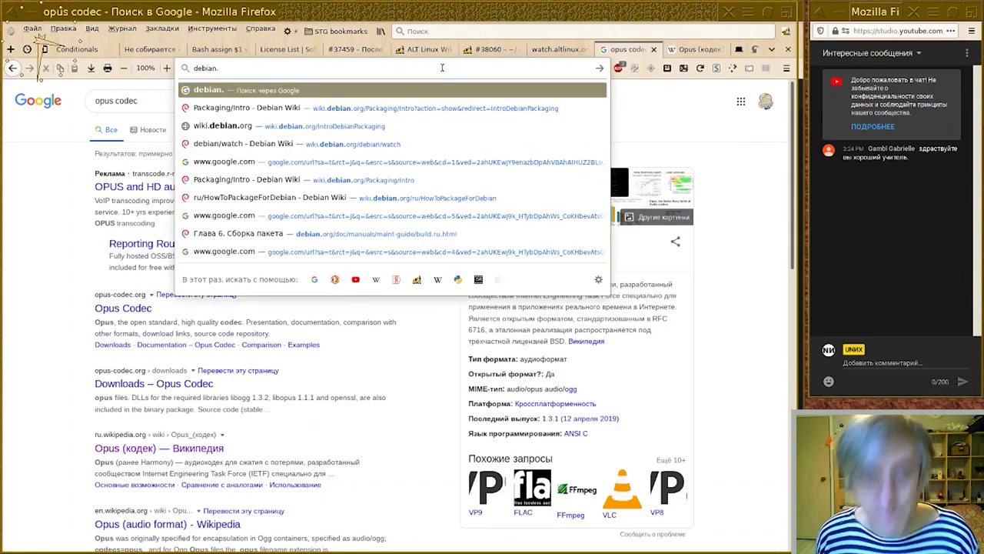
key(Down)
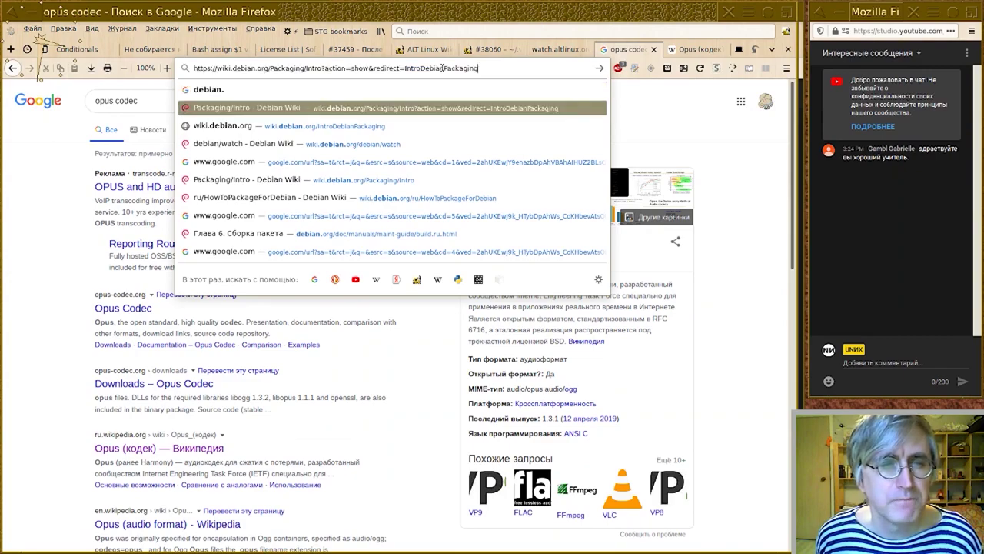
key(Return)
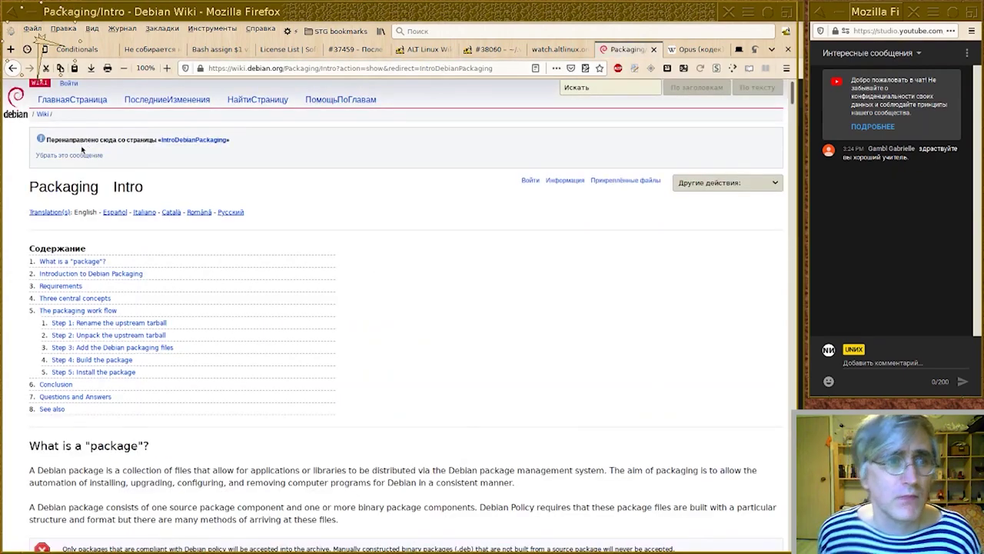
click(25, 97)
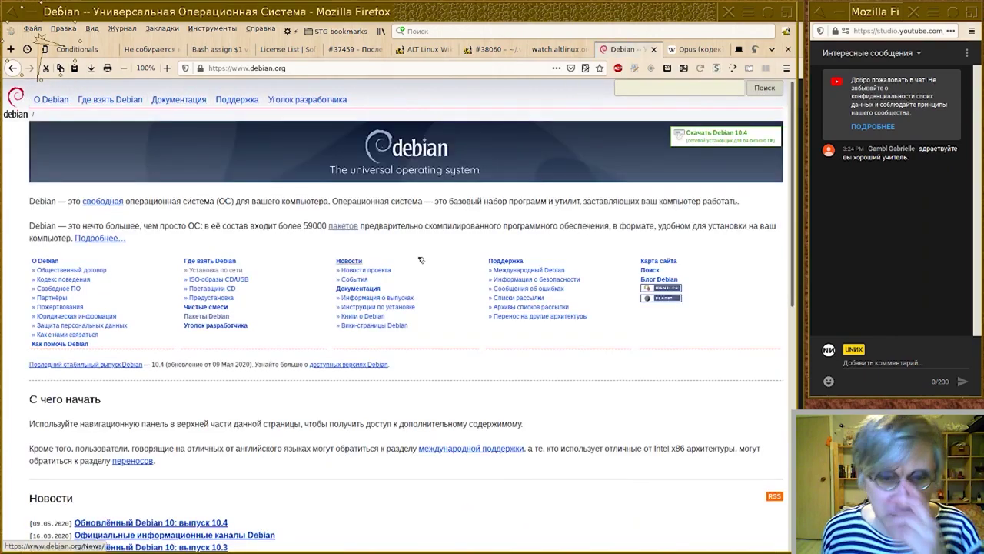
Open the Debian 10.4 release news item and examine its table of package fixes.
scroll(419, 259, down, 3)
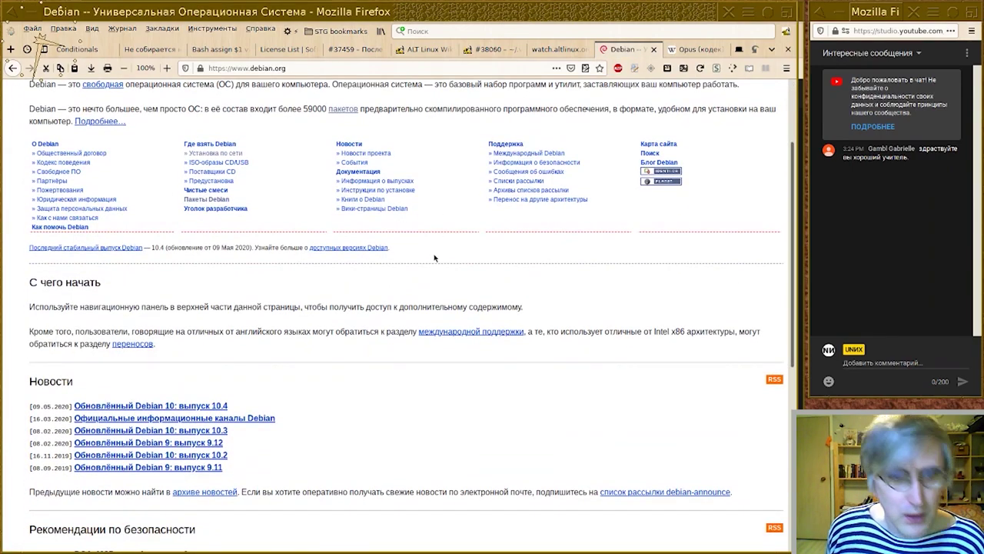
scroll(454, 265, down, 2)
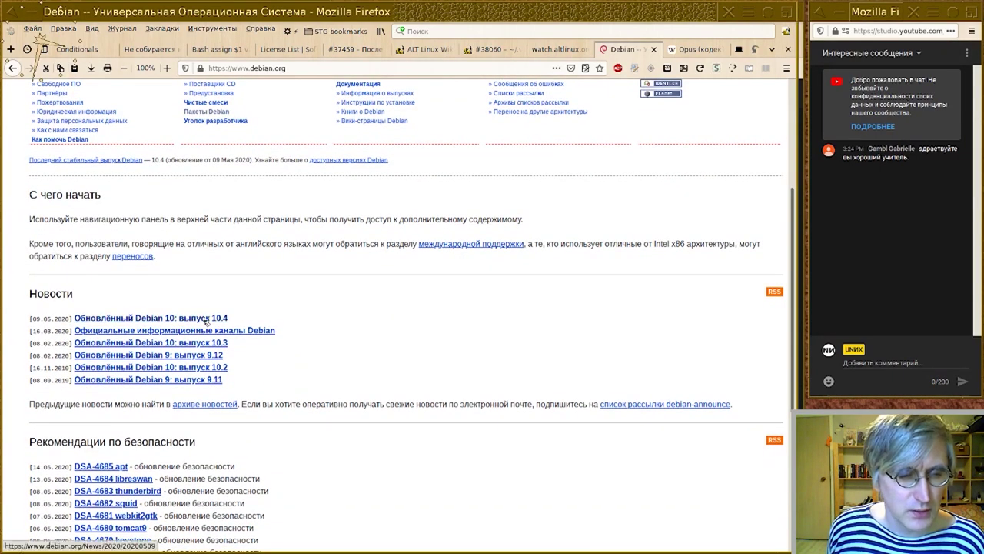
click(206, 318)
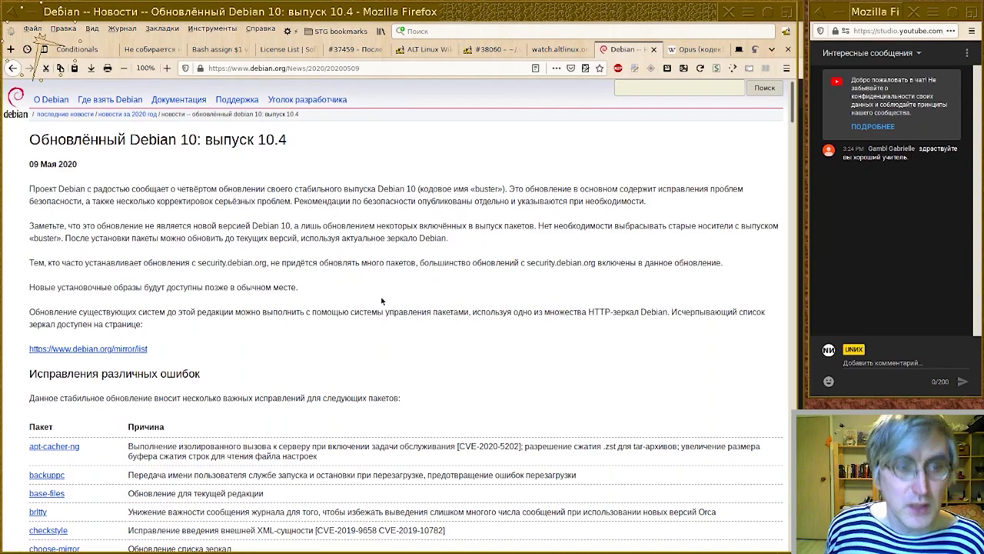
scroll(337, 279, down, 15)
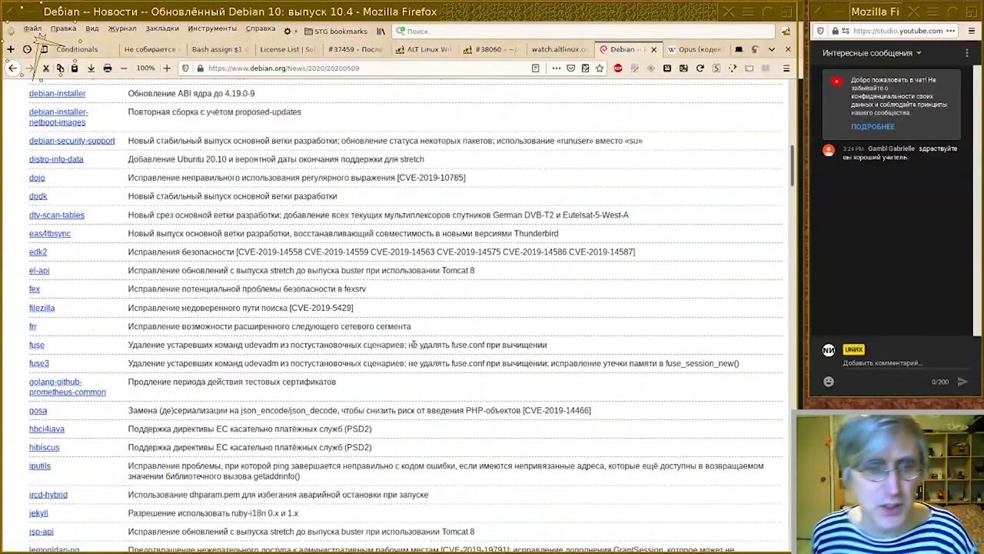
scroll(402, 338, down, 10)
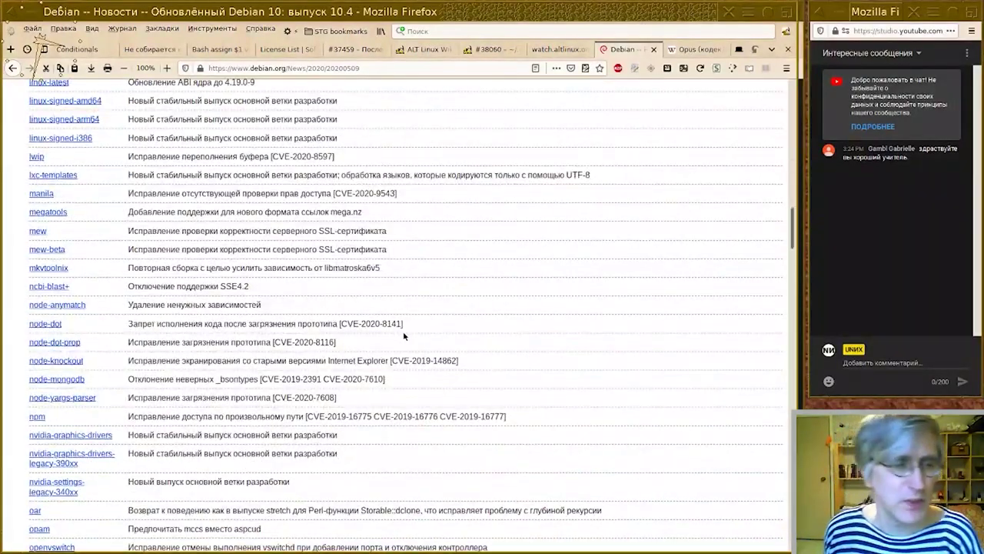
Return to the beginning of the Debian 10.4 news item and examine its title and introductory paragraphs.
key(Home)
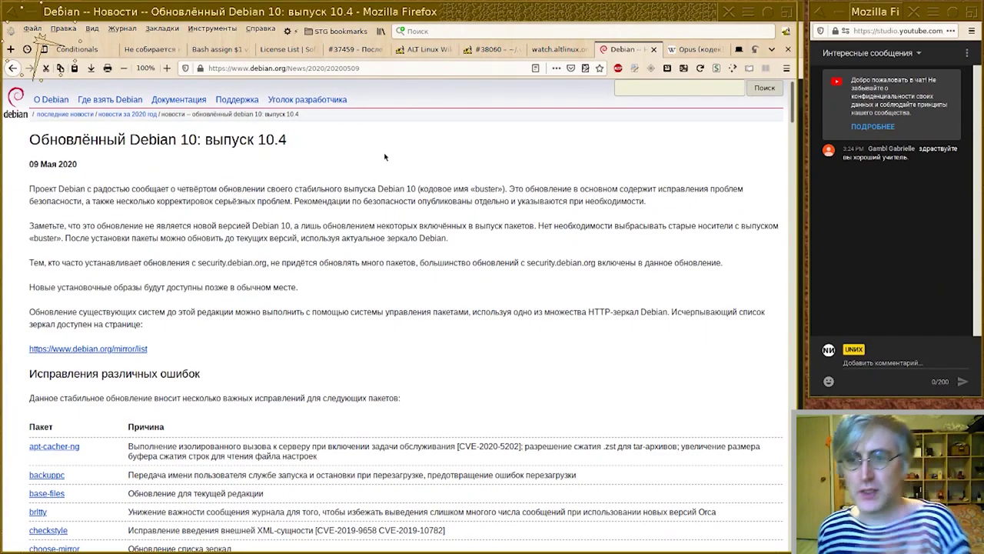
double_click(150, 142)
click(279, 184)
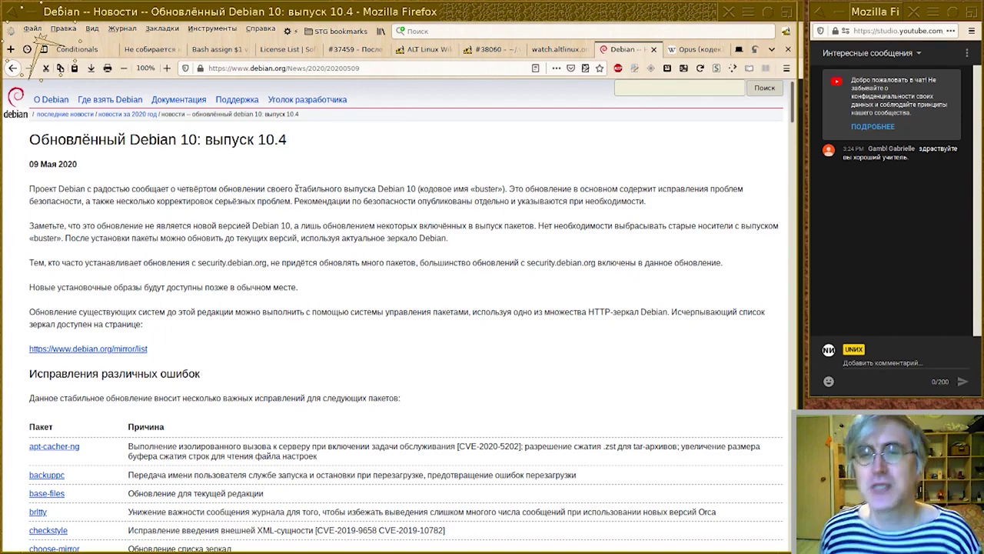
Go back to bug #38060 in the ALT Linux Bugzilla and run the saved search actual-my from there.
click(488, 49)
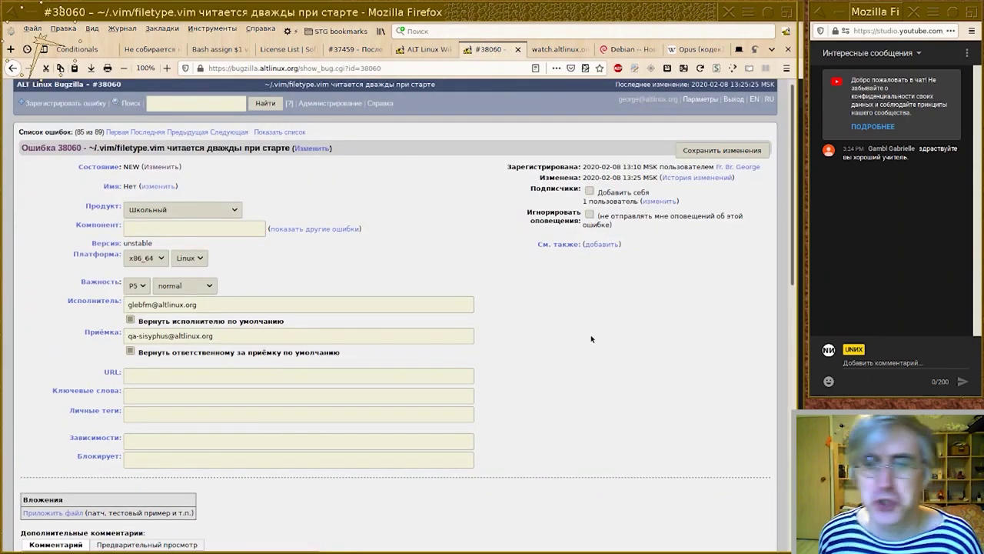
drag(791, 264, 755, 549)
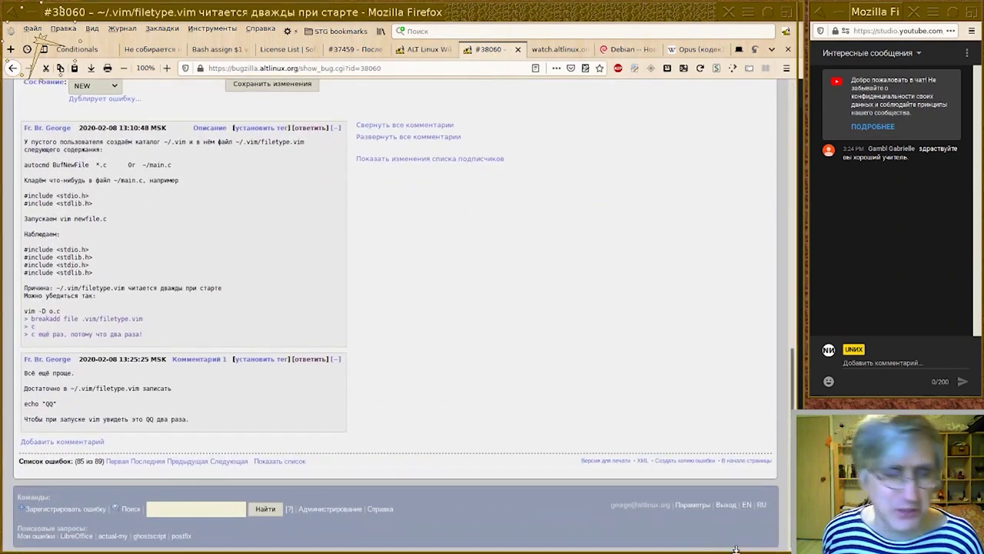
click(111, 536)
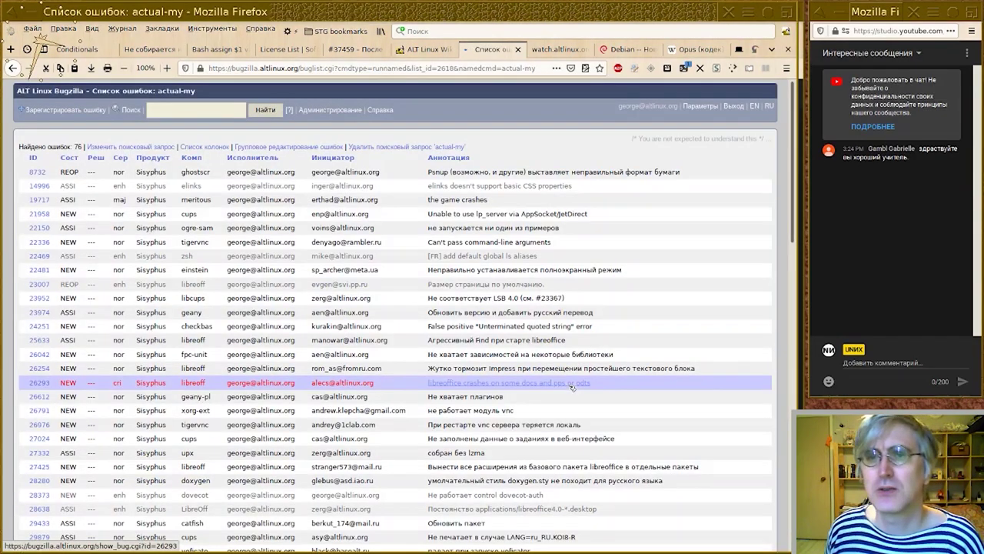
Examine the actual-my bug list through to its newest entries, and return to the older bugs.
scroll(572, 387, down, 10)
scroll(621, 405, down, 5)
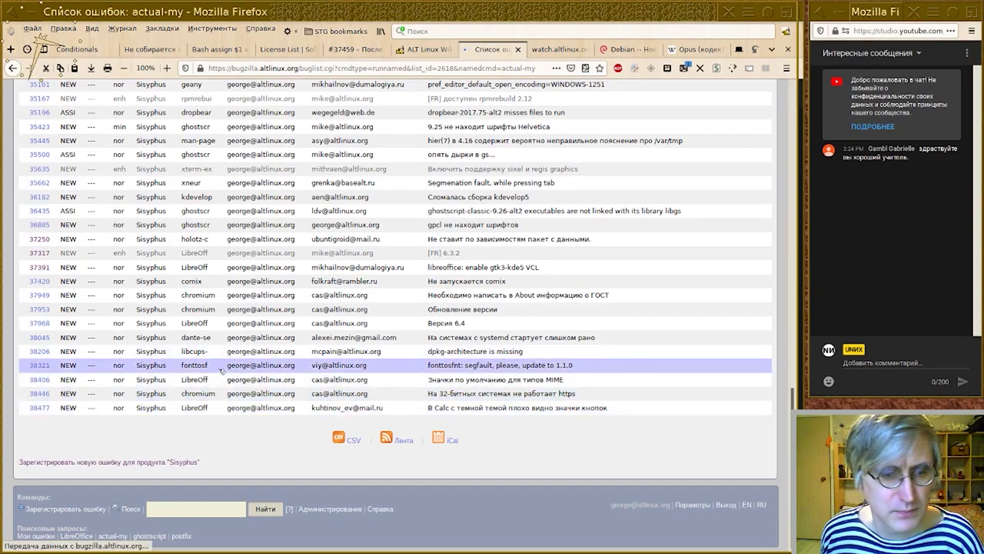
scroll(530, 364, up, 4)
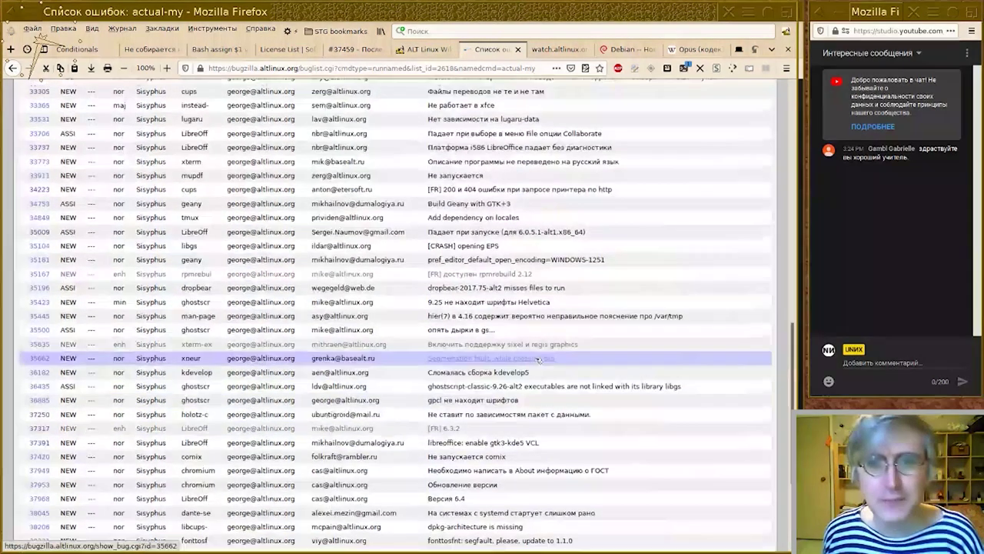
scroll(547, 356, up, 10)
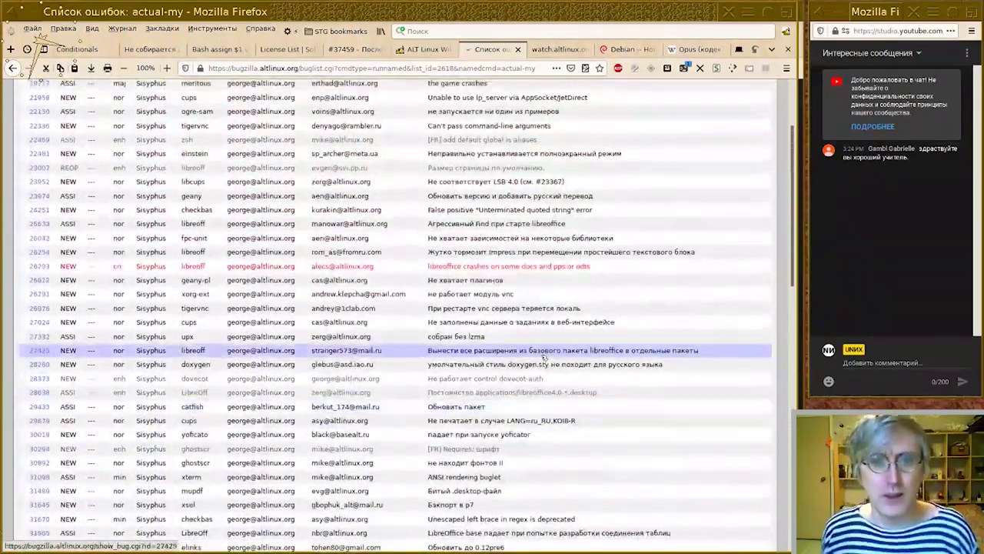
click(544, 356)
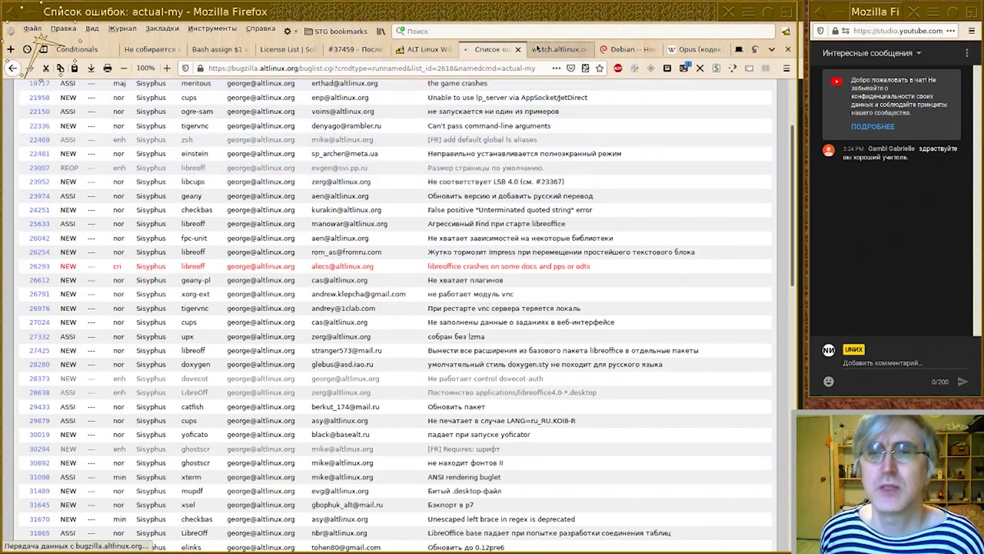
Revisit the Debian 10.4 news item, close the actual-my bug list, and return to the Debian page.
click(624, 49)
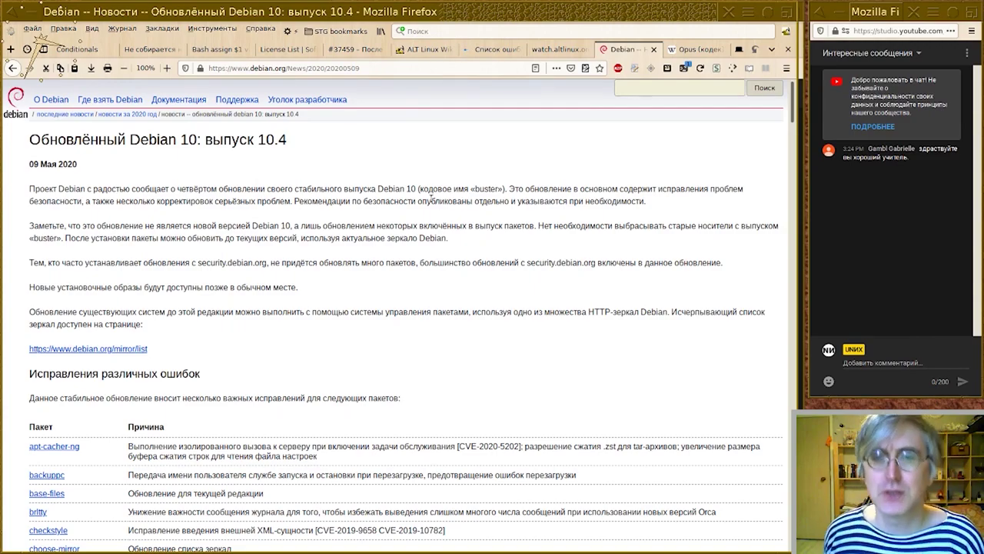
click(471, 52)
click(520, 49)
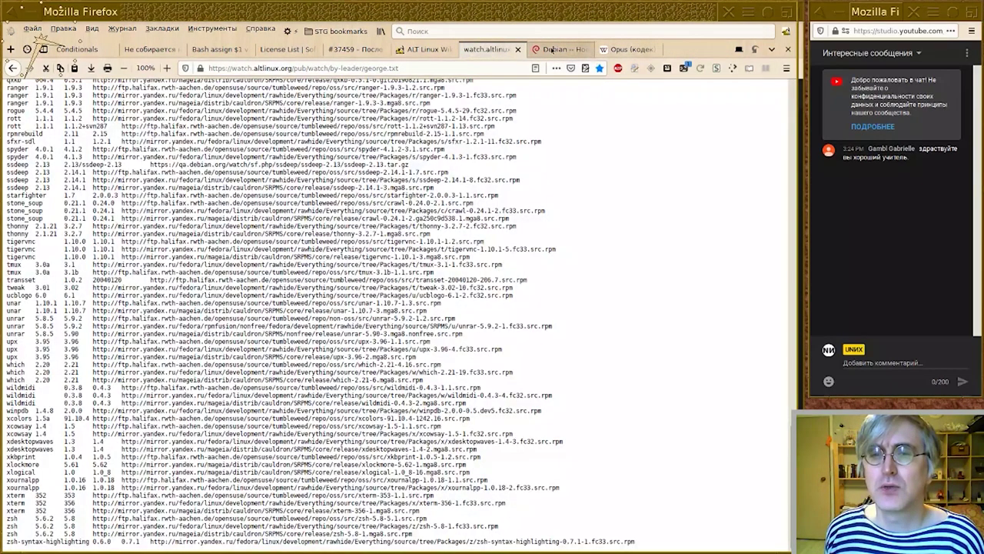
click(560, 51)
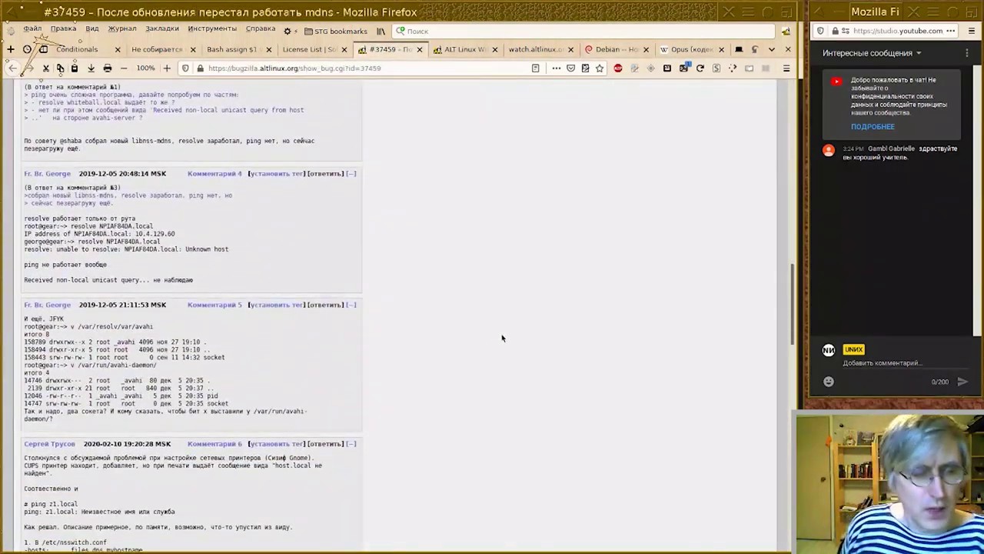
Examine the title and header fields of bug #37459 about mdns no longer working after an update.
scroll(487, 334, up, 15)
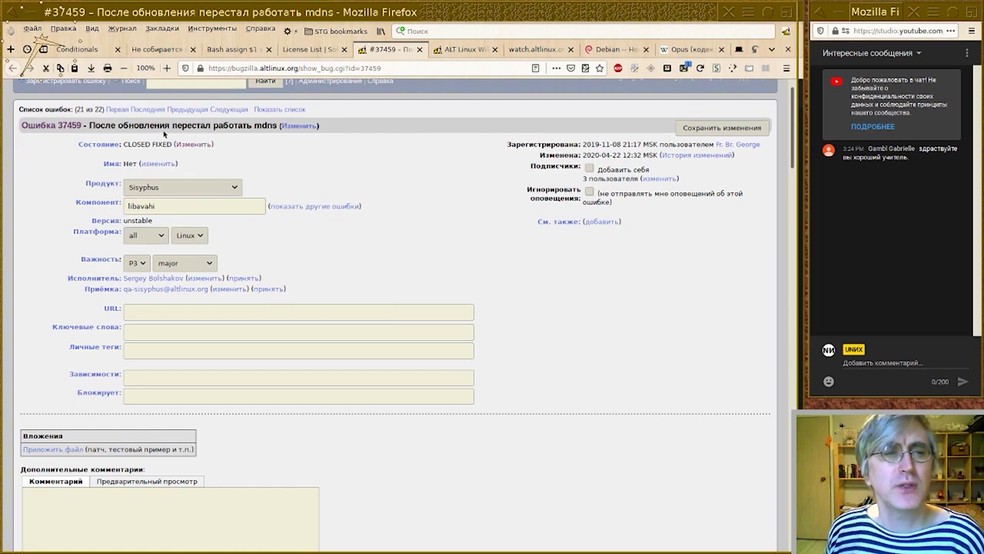
double_click(265, 125)
click(595, 376)
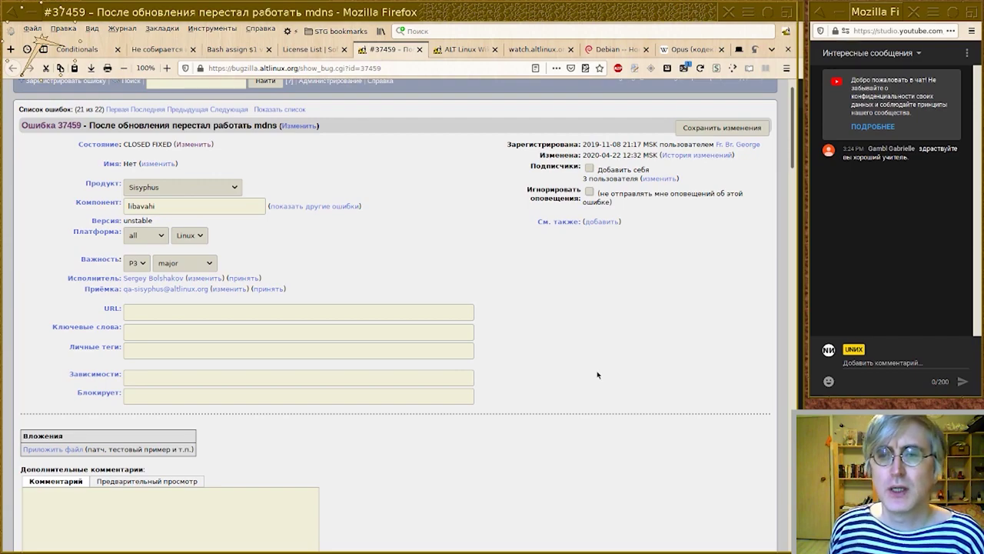
scroll(597, 374, down, 3)
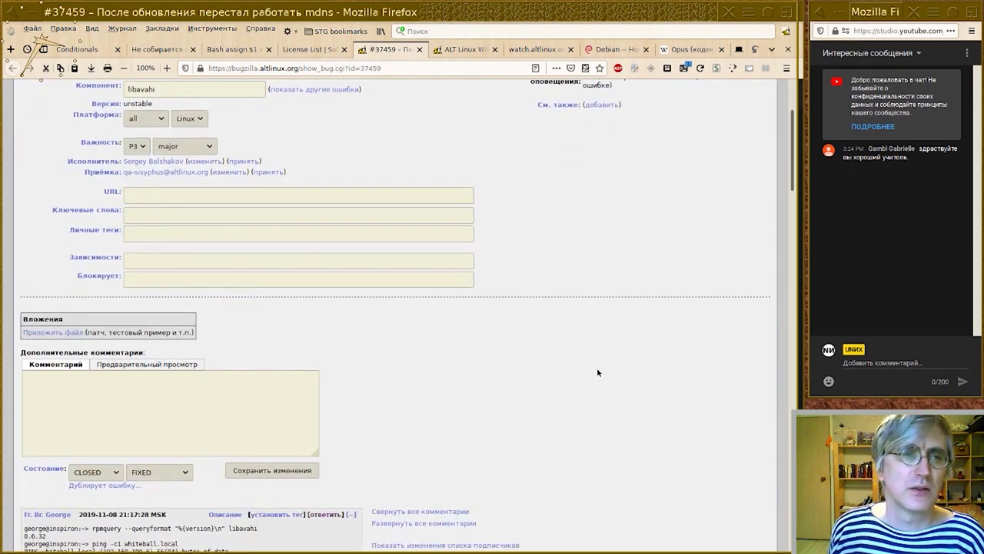
scroll(598, 373, up, 3)
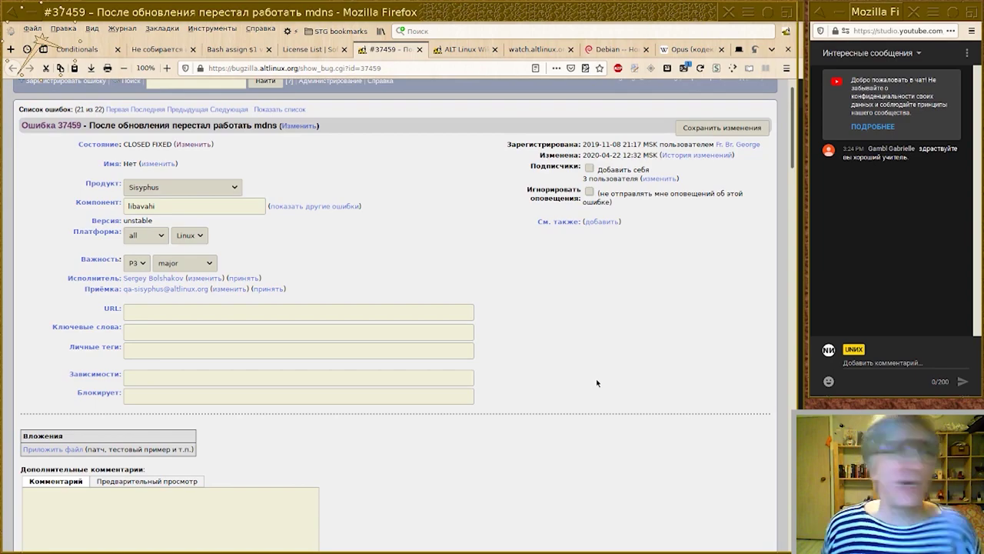
Open a new terminal window over the bug page and connect to arnor.local with ssh.
key(ctrl+alt+Right)
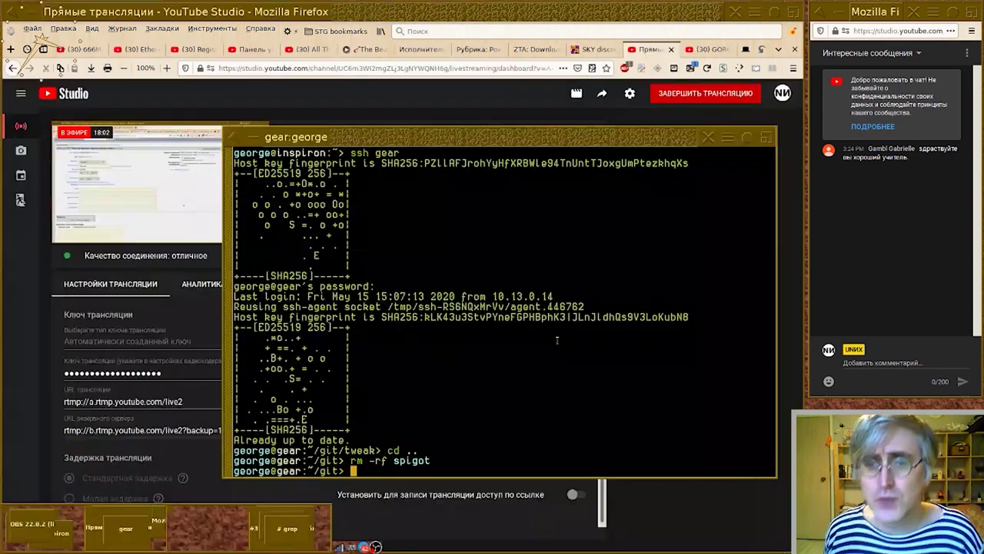
key(ctrl+alt+t)
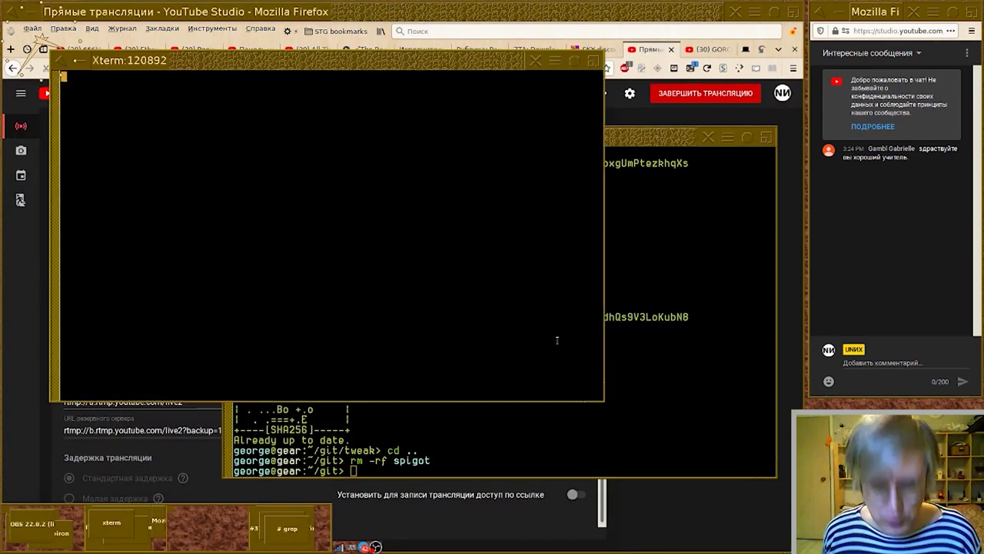
key(ctrl+alt+Left)
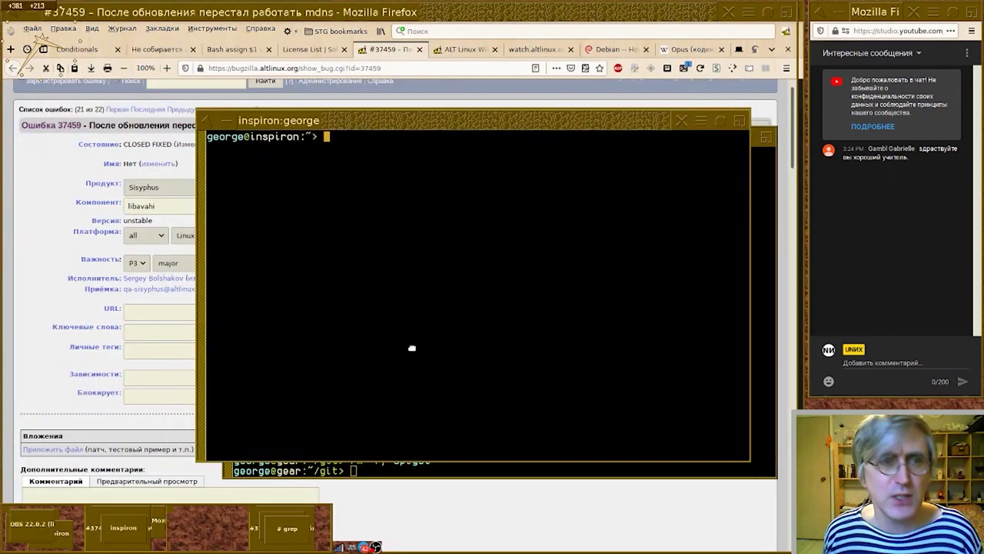
text(ssh ar)
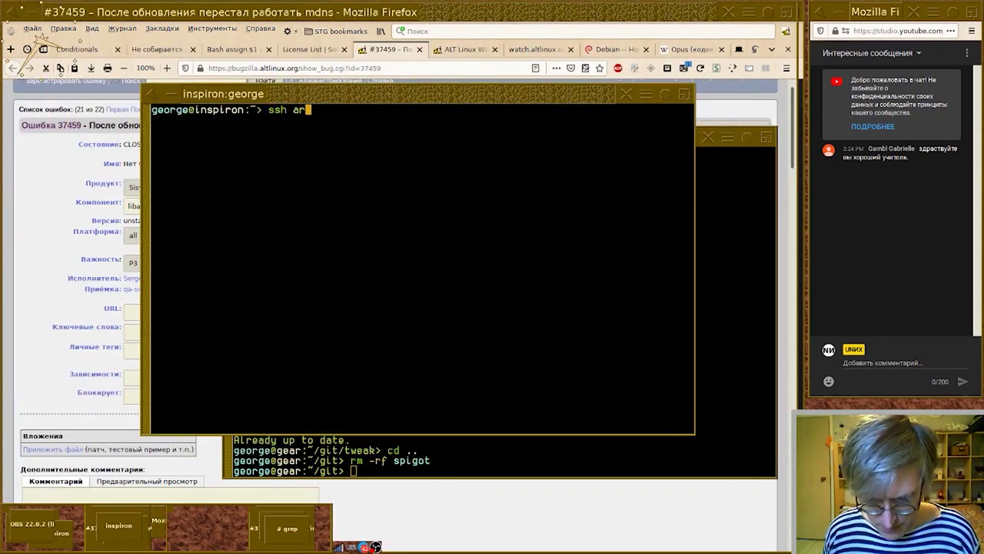
text(nor.local)
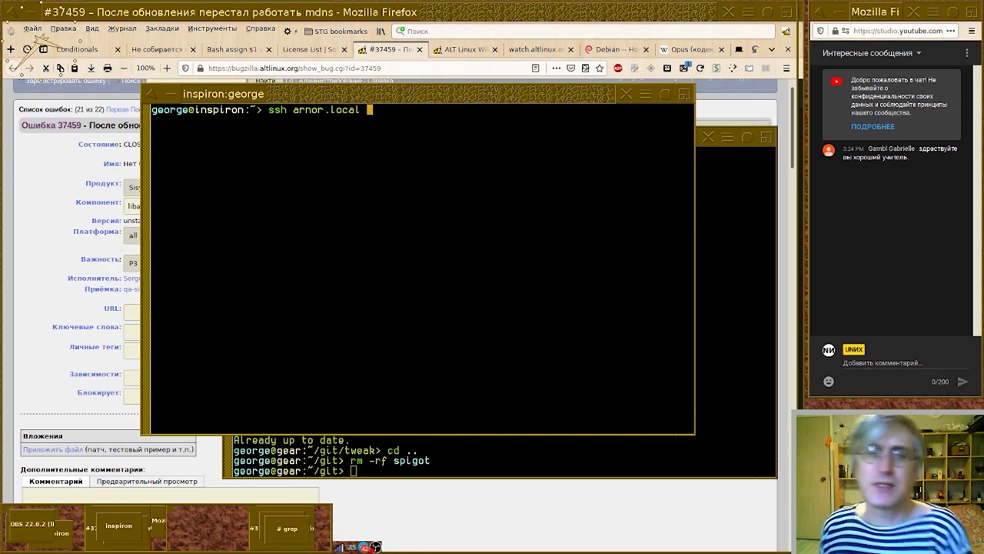
key(Return)
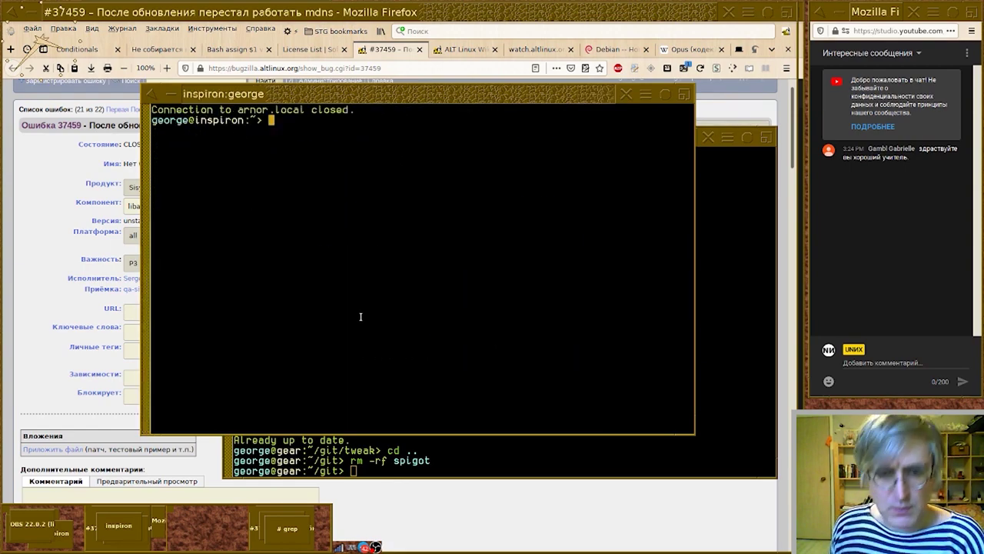
Recall the ssh arnor.local command, highlight its local suffix and the whole line, and discard it without running it.
key(Up)
double_click(346, 120)
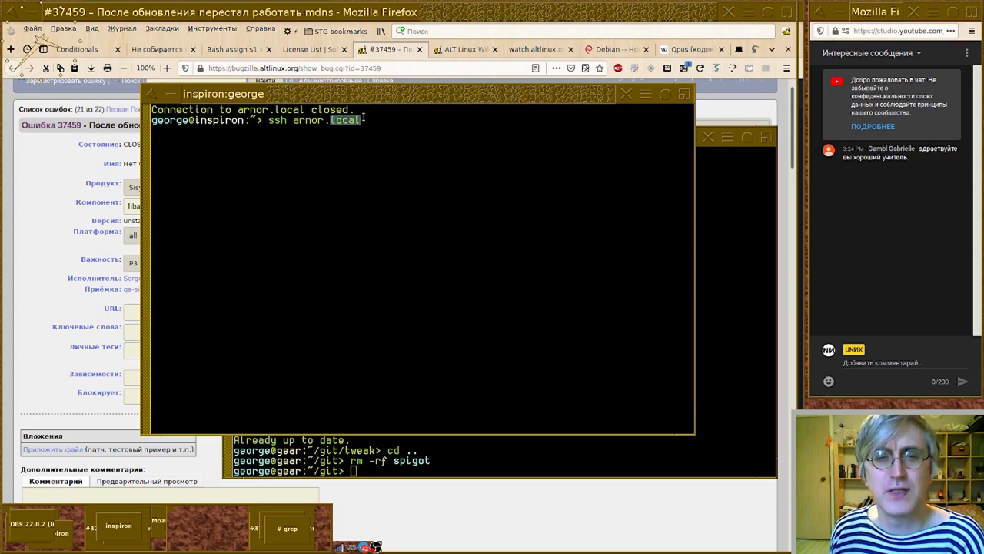
triple_click(380, 139)
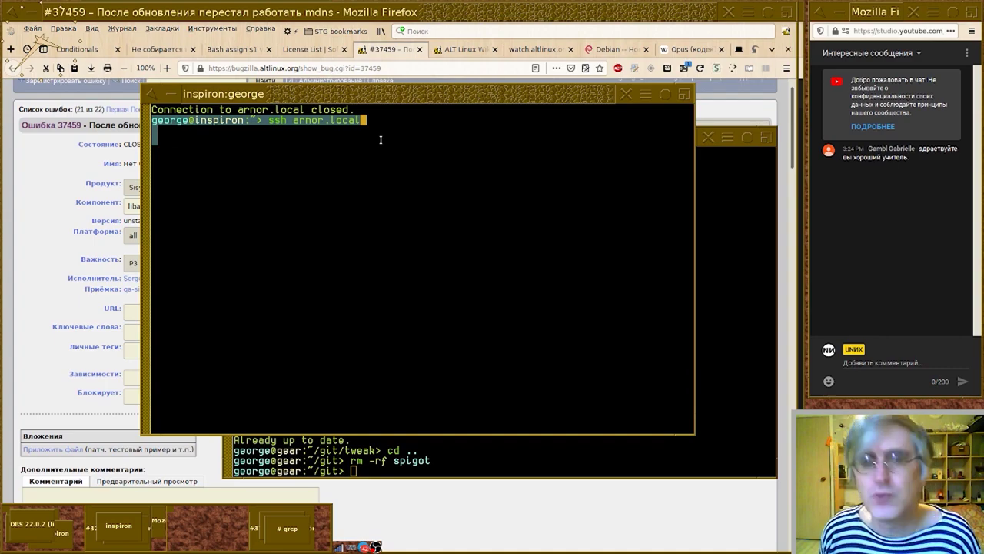
key(ctrl+c)
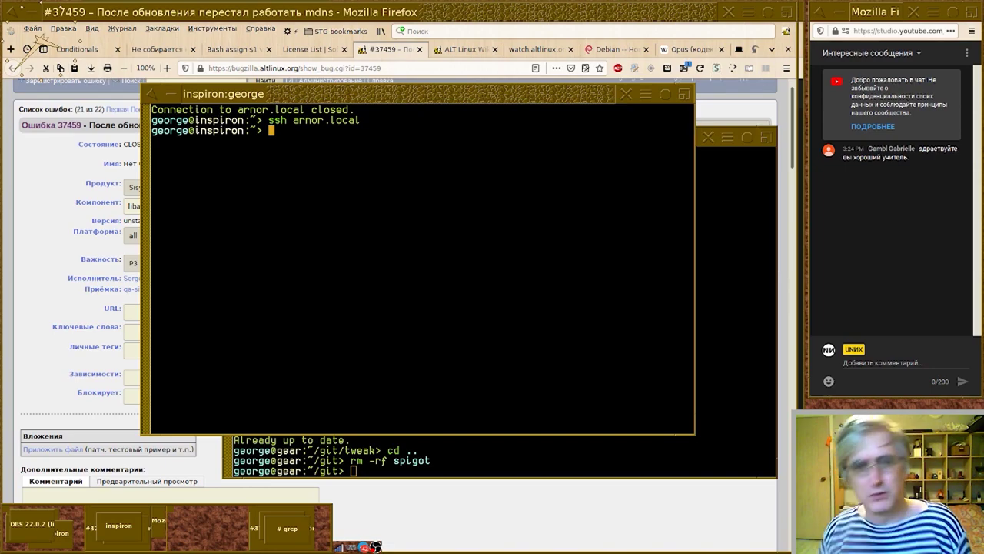
Return to bug #37459 and examine its description with the libavahi versions and ping tests, plus the first comments.
click(46, 207)
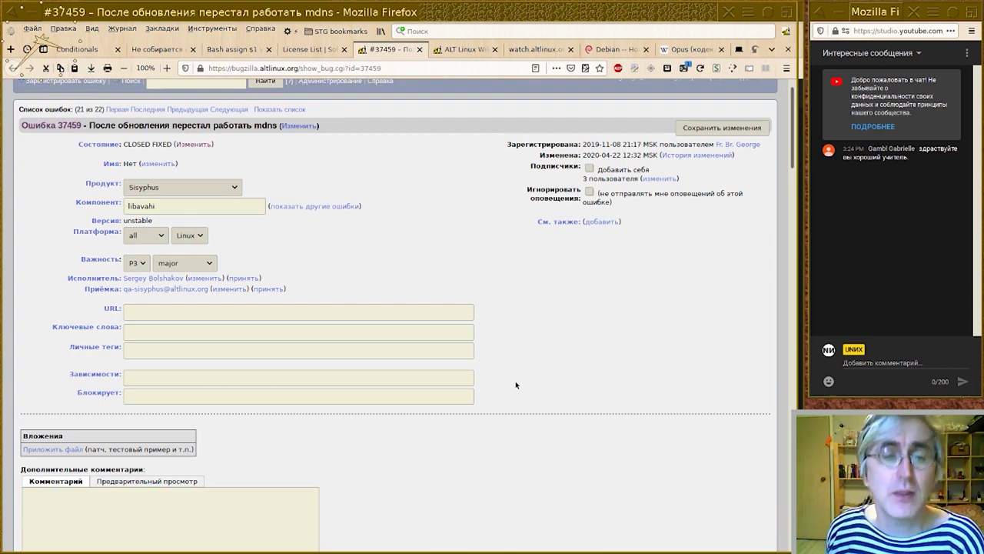
scroll(516, 384, down, 5)
scroll(516, 385, down, 2)
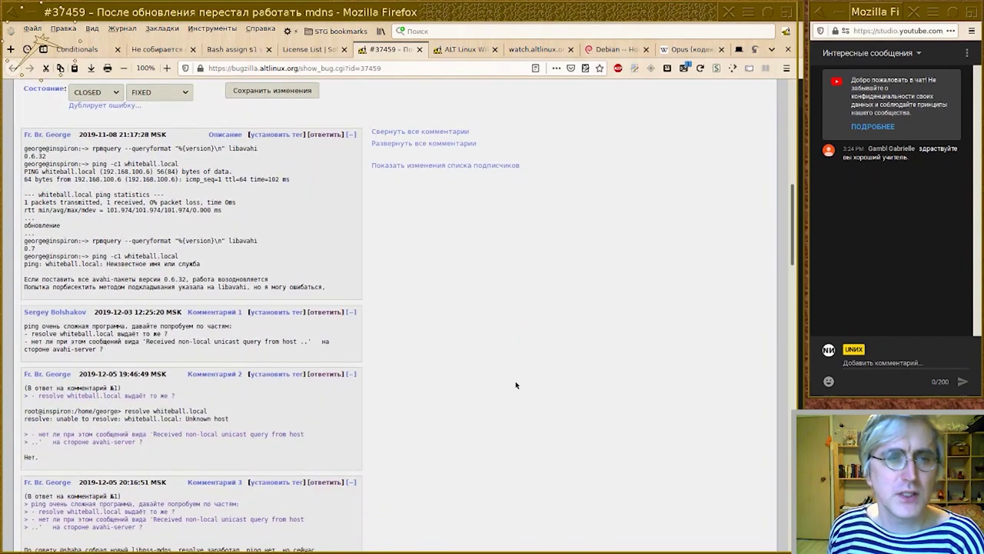
scroll(515, 384, up, 4)
scroll(515, 384, down, 5)
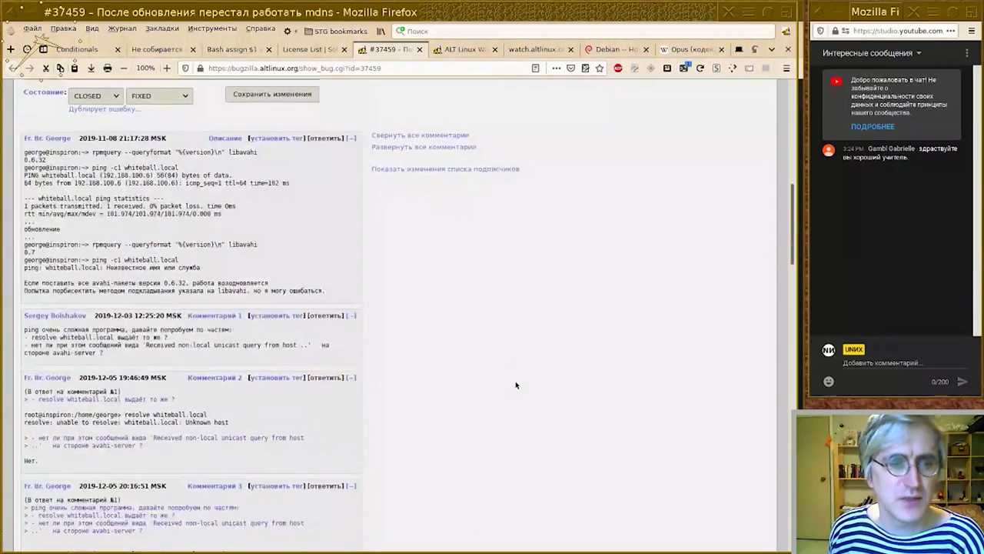